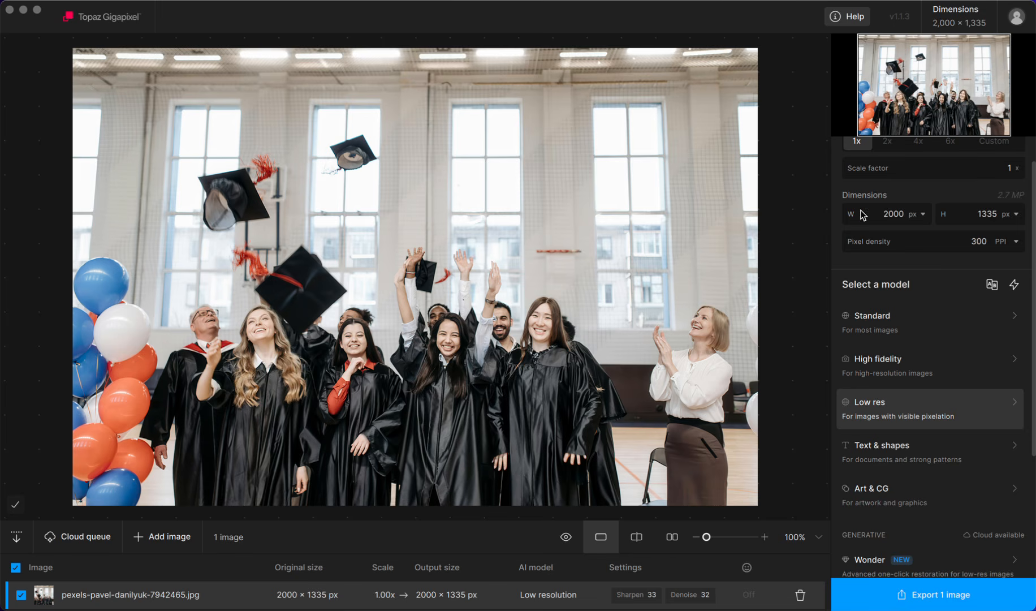
{"action": "scroll", "coordinate": [855, 206], "scroll_direction": "up", "scroll_amount": 1}
{"action": "scroll", "coordinate": [855, 206], "scroll_direction": "up", "scroll_amount": 1}
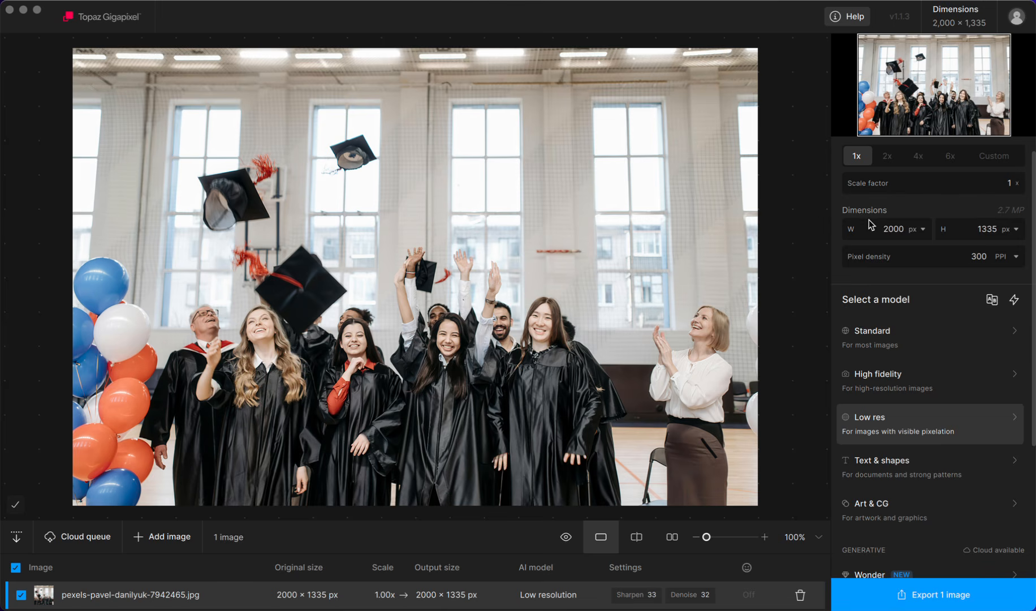
{"action": "scroll", "coordinate": [896, 245], "scroll_direction": "up", "scroll_amount": 1}
{"action": "scroll", "coordinate": [895, 244], "scroll_direction": "up", "scroll_amount": 1}
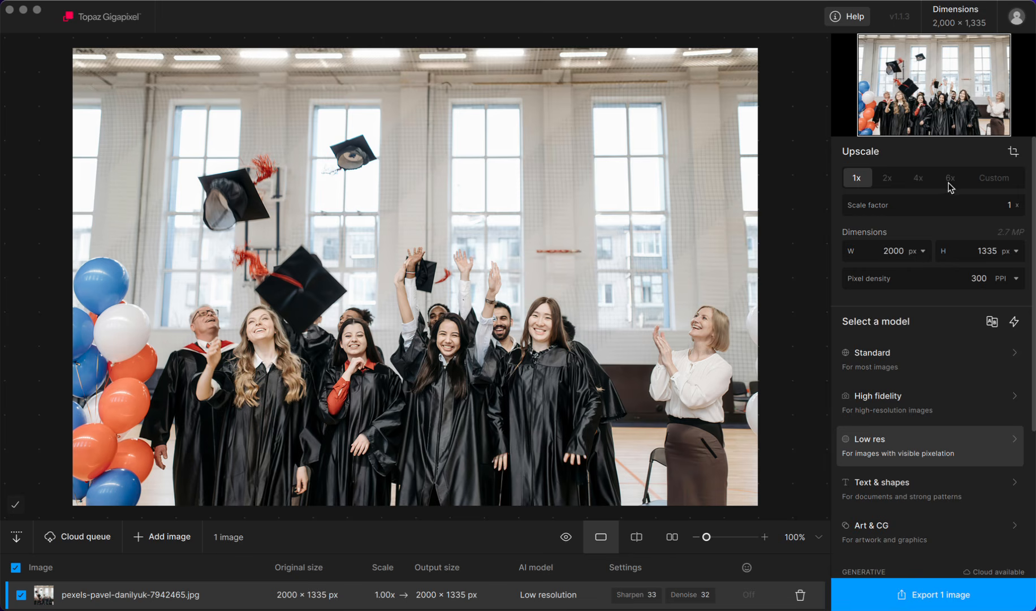
{"action": "left_click", "coordinate": [991, 208]}
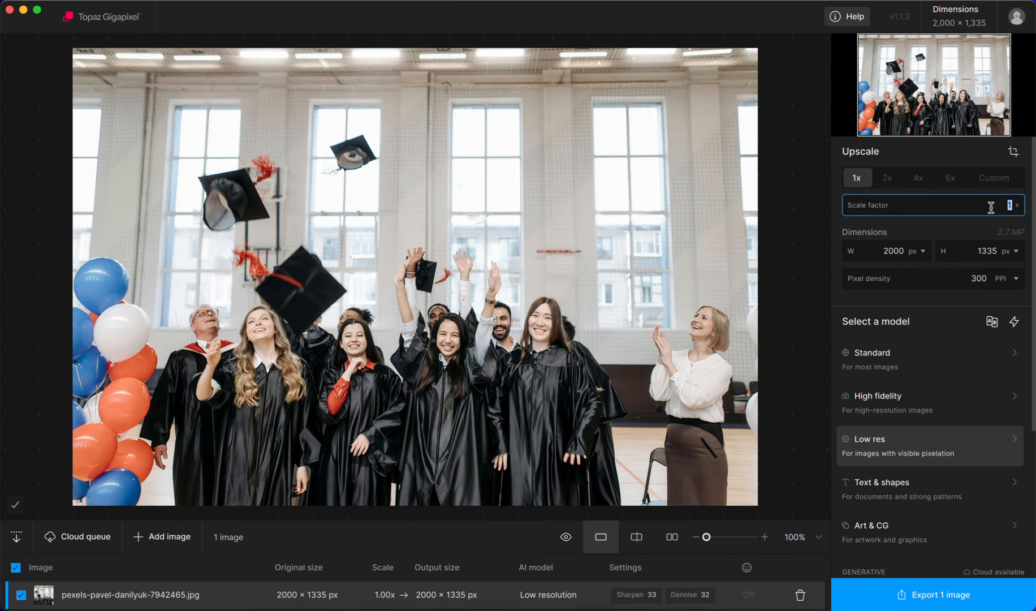
{"action": "left_click", "coordinate": [949, 153]}
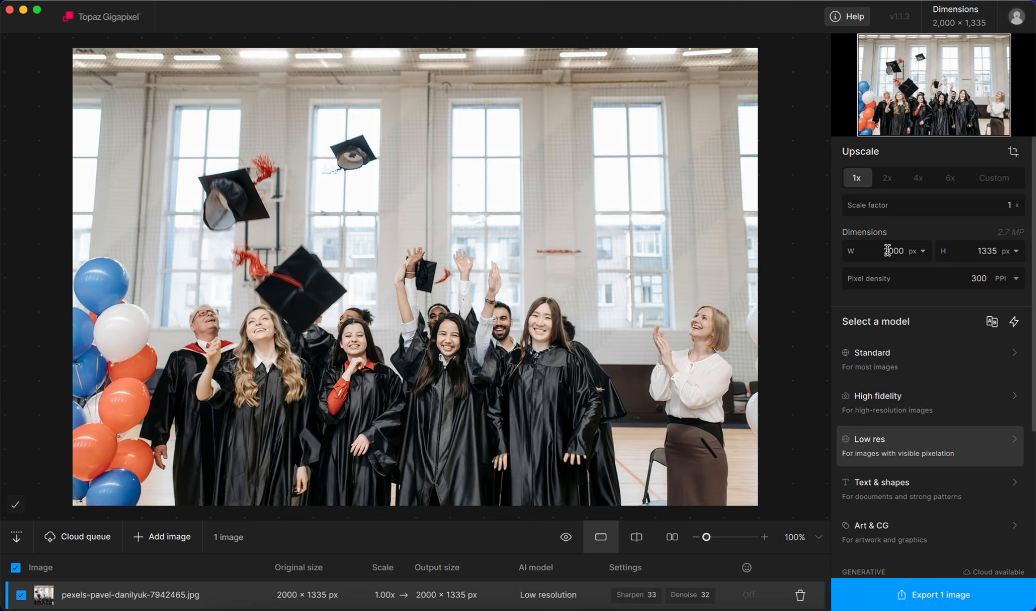
{"action": "left_click", "coordinate": [922, 251]}
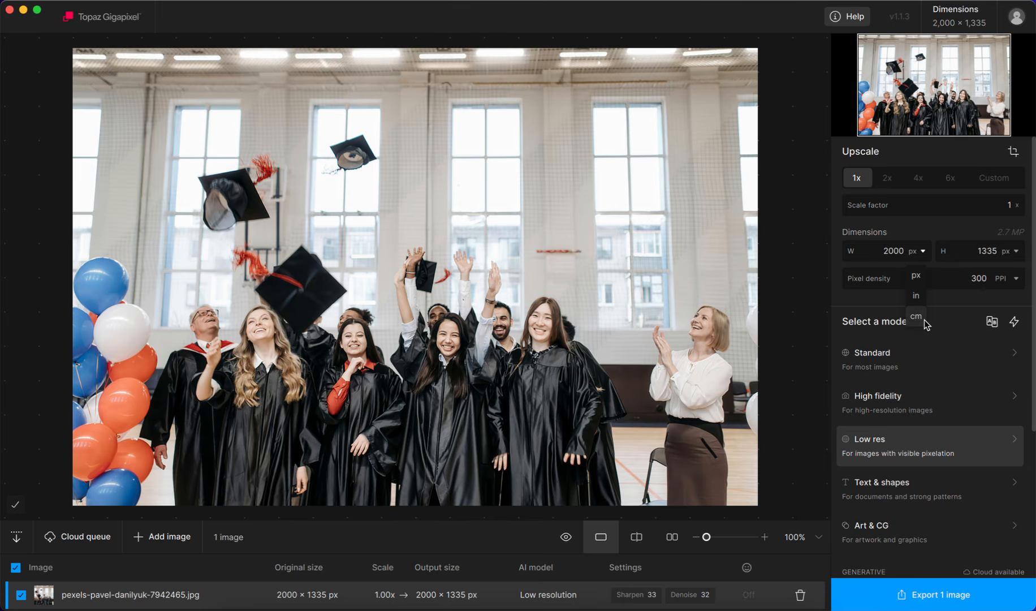
{"action": "left_click", "coordinate": [936, 303]}
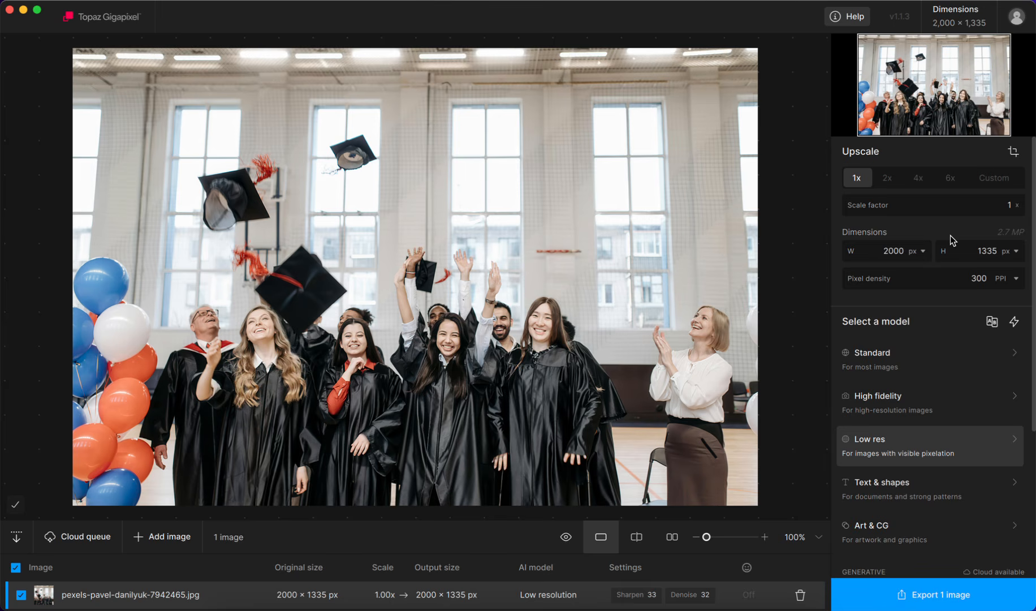
Upscale the graduation photo 4x and have the recommended enhancement model selected automatically
{"action": "left_click", "coordinate": [916, 179]}
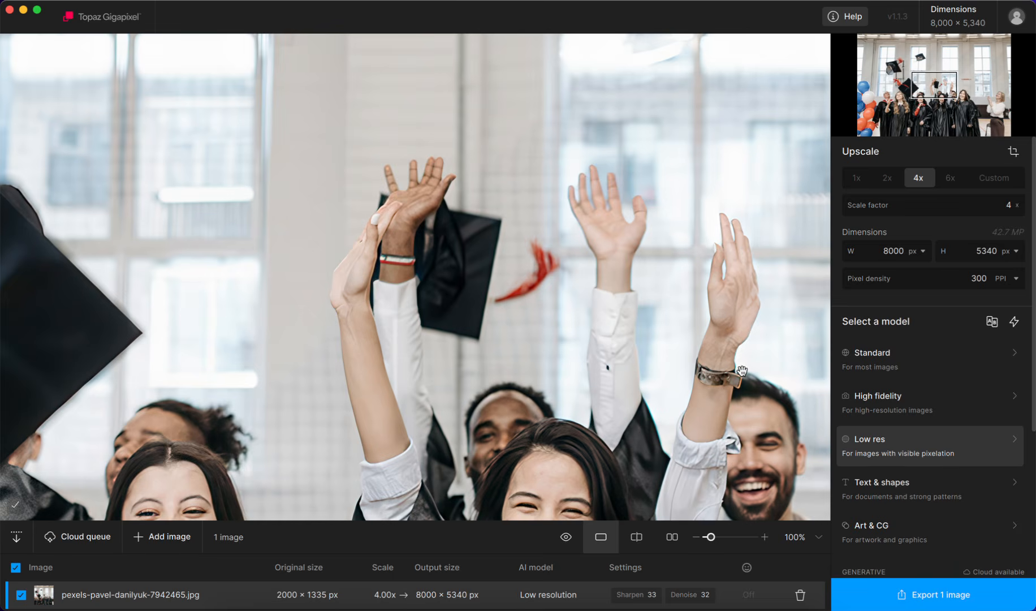
{"action": "scroll", "coordinate": [742, 370], "scroll_direction": "down", "scroll_amount": 5}
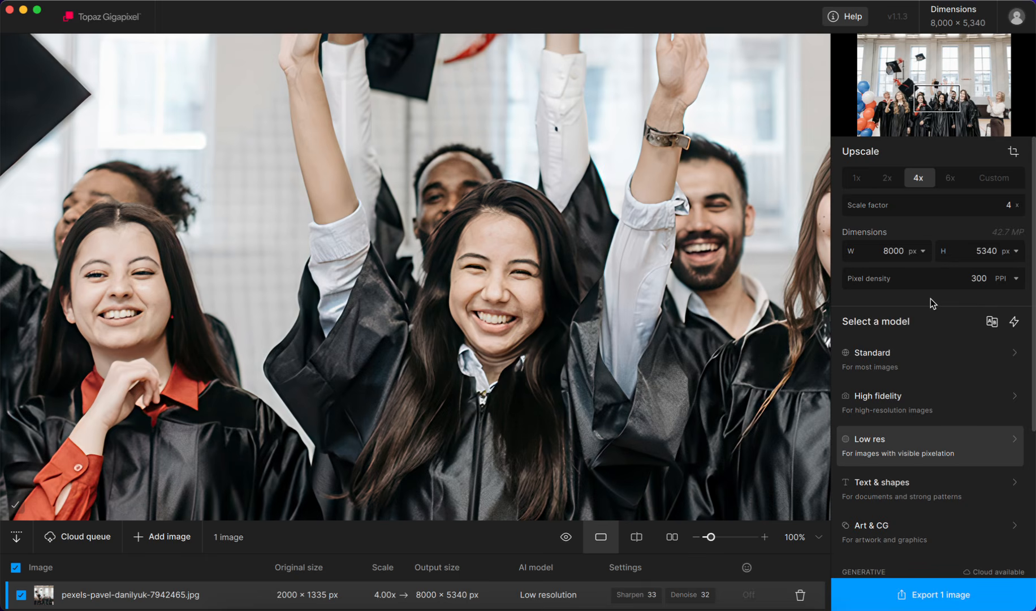
{"action": "scroll", "coordinate": [941, 366], "scroll_direction": "down", "scroll_amount": 3}
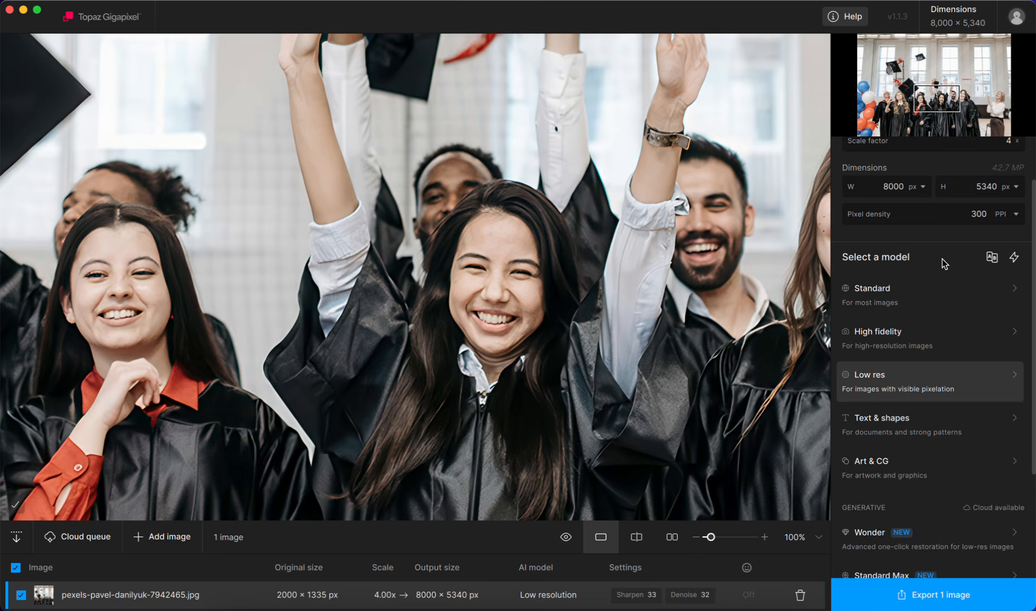
{"action": "left_click", "coordinate": [1013, 262]}
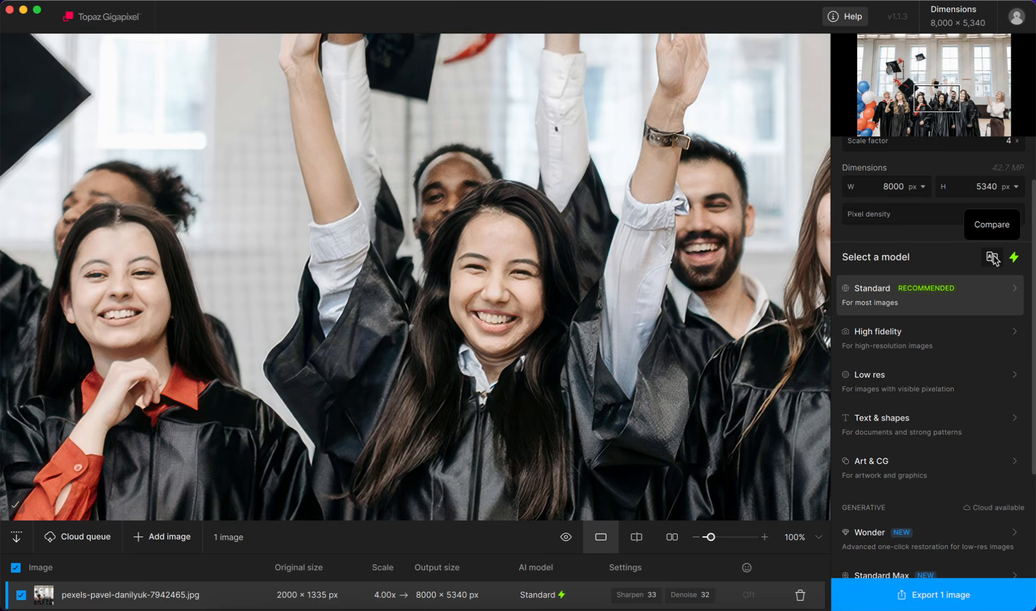
Start a four-model comparison with Standard, High fidelity, Low res and Text & shapes
{"action": "left_click", "coordinate": [993, 257]}
{"action": "left_click", "coordinate": [480, 305]}
{"action": "left_click", "coordinate": [554, 304]}
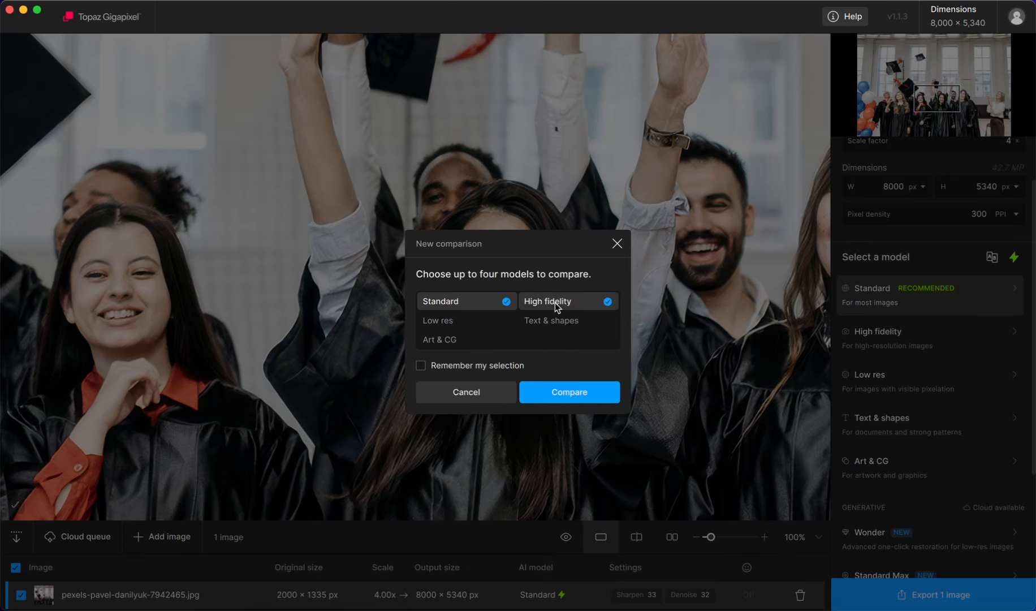
{"action": "left_click", "coordinate": [554, 322]}
{"action": "left_click", "coordinate": [489, 321]}
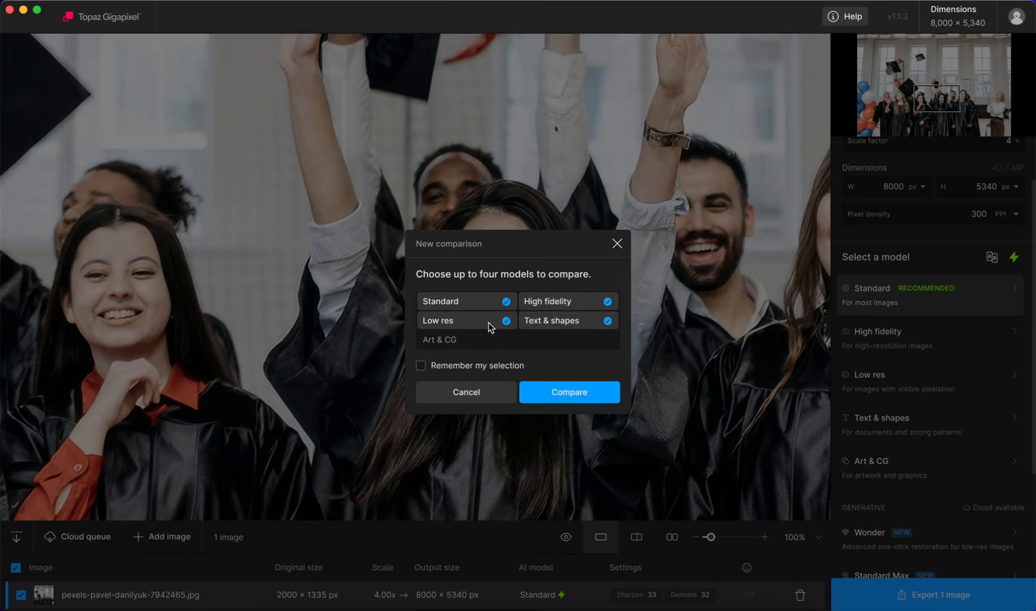
{"action": "left_click", "coordinate": [573, 399]}
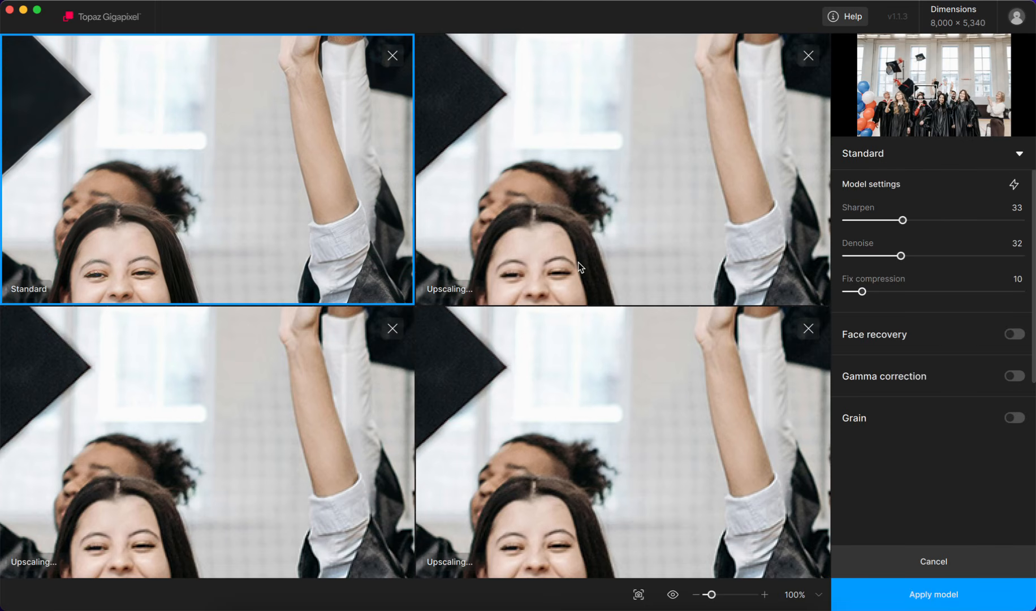
Compare the models on the face of the graduate in the red shirt, and remove Text & shapes and High fidelity from the comparison
{"action": "left_click_drag", "start_coordinate": [577, 261], "coordinate": [629, 104]}
{"action": "left_click", "coordinate": [629, 107]}
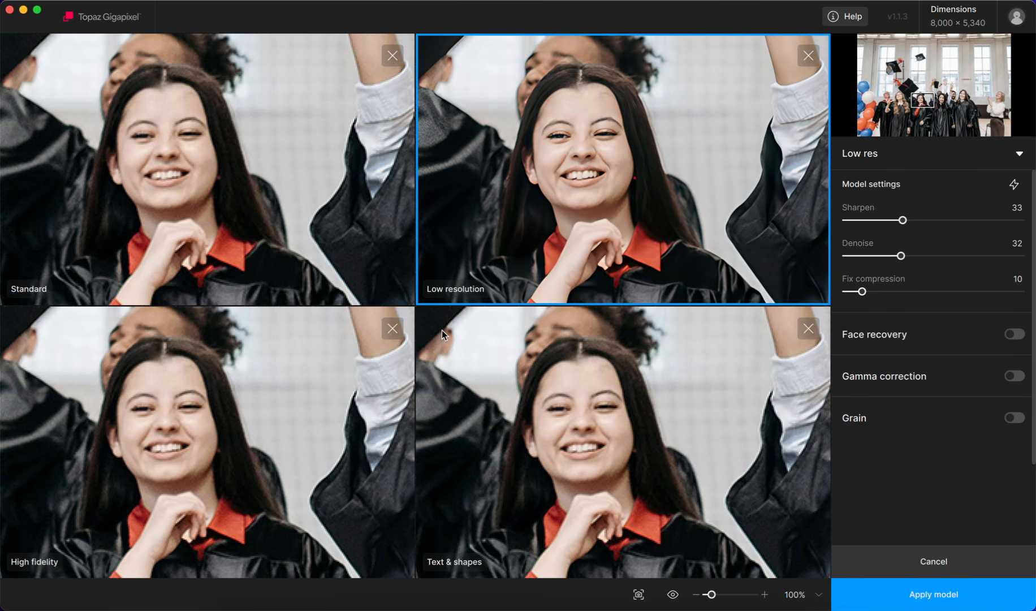
{"action": "left_click", "coordinate": [565, 501]}
{"action": "left_click", "coordinate": [810, 330]}
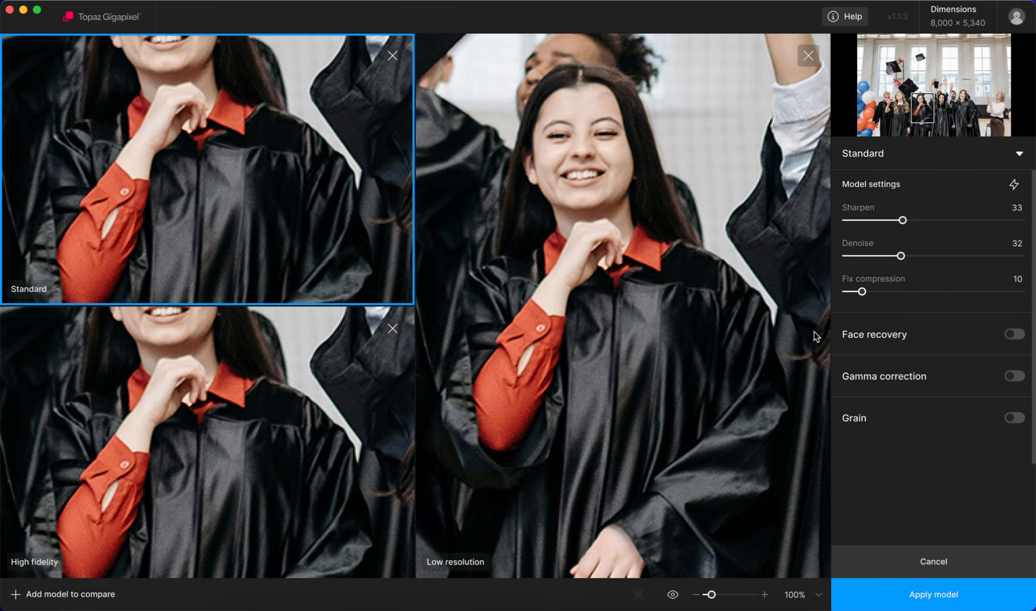
{"action": "left_click_drag", "start_coordinate": [620, 246], "coordinate": [630, 385]}
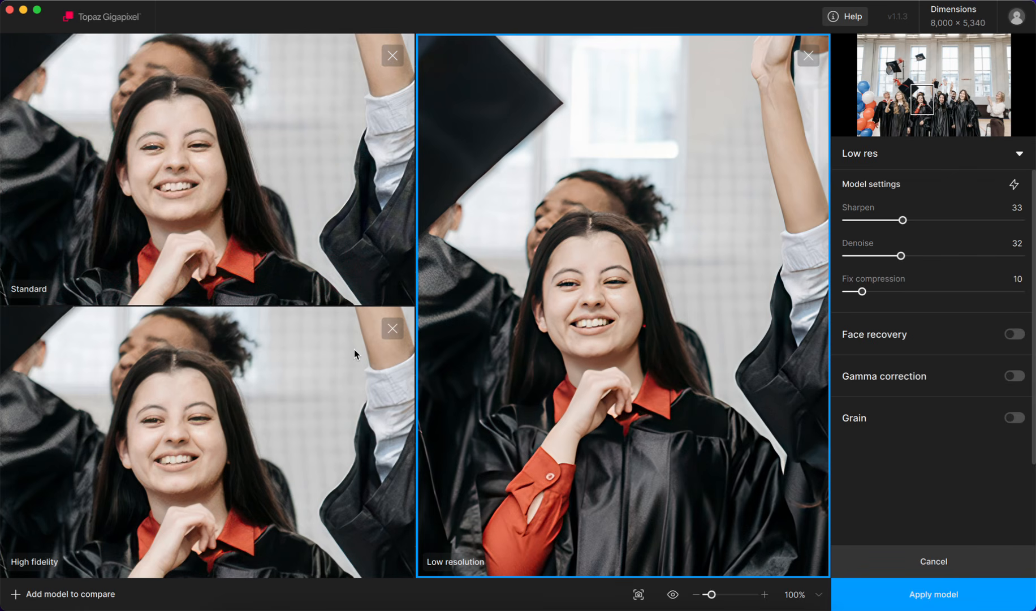
{"action": "left_click", "coordinate": [392, 328]}
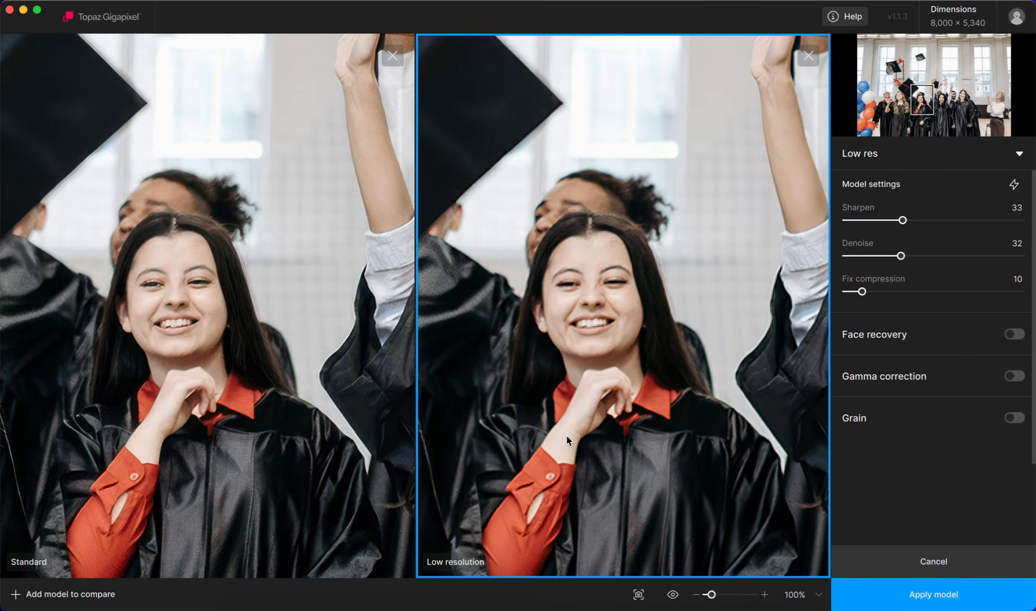
Inspect the red-shirted graduate's face at 200%, and change the Low resolution preview's model to Standard
{"action": "left_click_drag", "start_coordinate": [566, 435], "coordinate": [611, 377]}
{"action": "scroll", "coordinate": [611, 377], "scroll_direction": "up", "scroll_amount": 3}
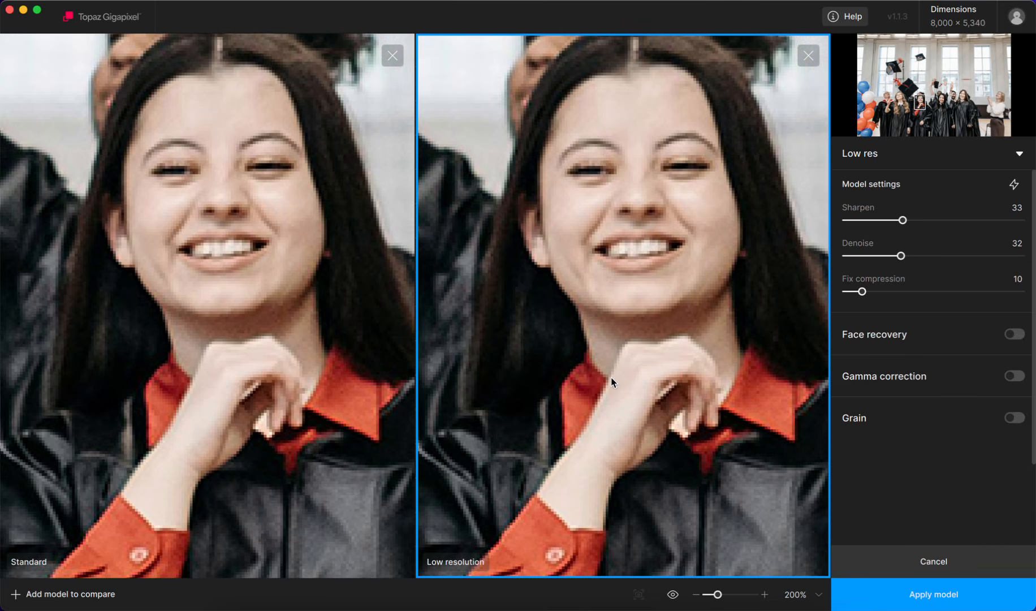
{"action": "left_click_drag", "start_coordinate": [643, 164], "coordinate": [645, 288]}
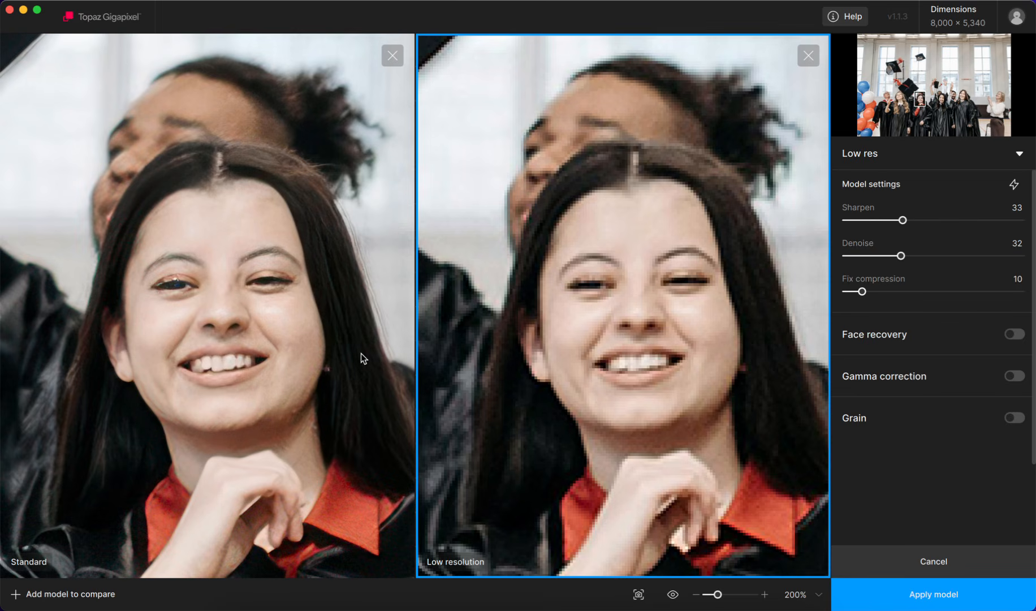
{"action": "left_click", "coordinate": [280, 373]}
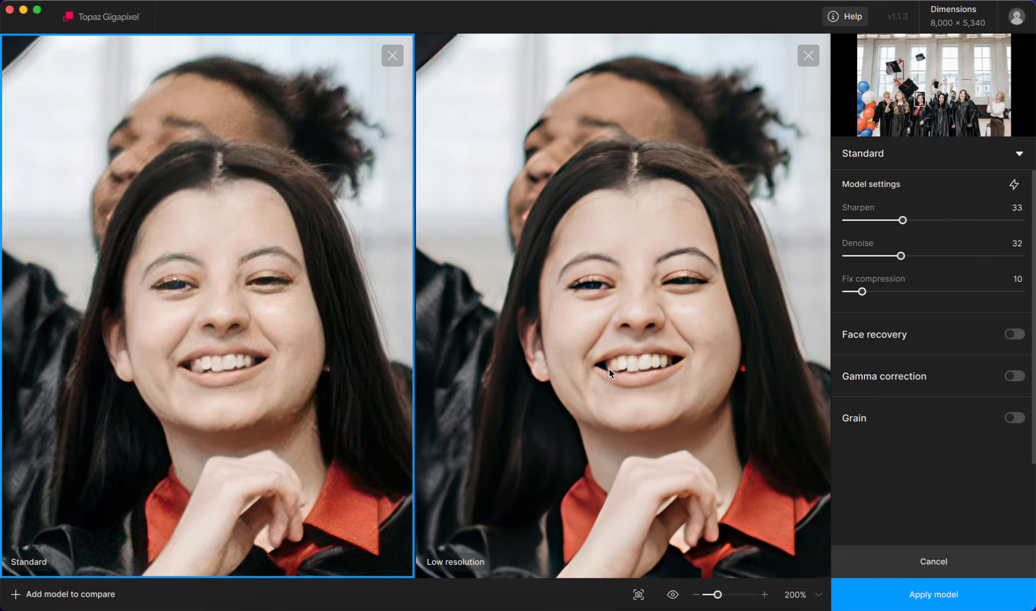
{"action": "left_click", "coordinate": [558, 470]}
{"action": "left_click", "coordinate": [957, 166]}
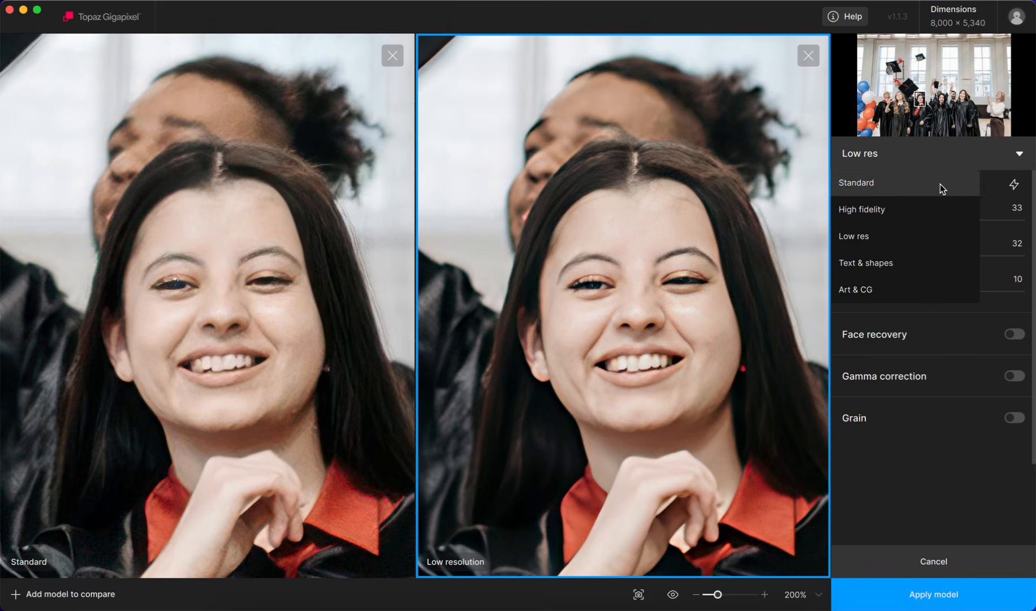
{"action": "left_click", "coordinate": [940, 182]}
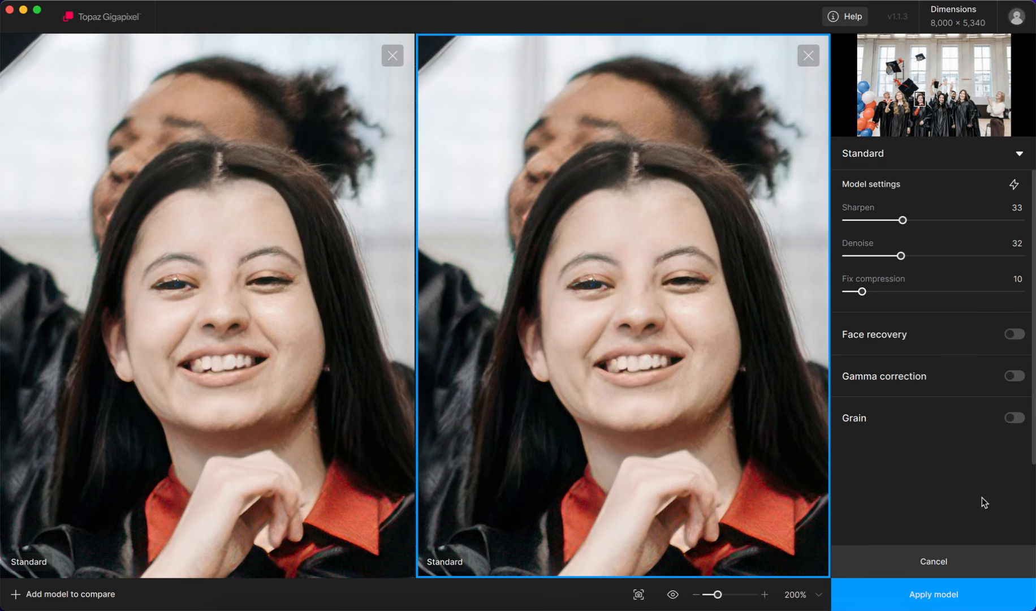
Auto-configure the second Standard preview, set Sharpen to 22 and Fix compression to 19, and apply that model to the photo
{"action": "left_click", "coordinate": [1014, 185]}
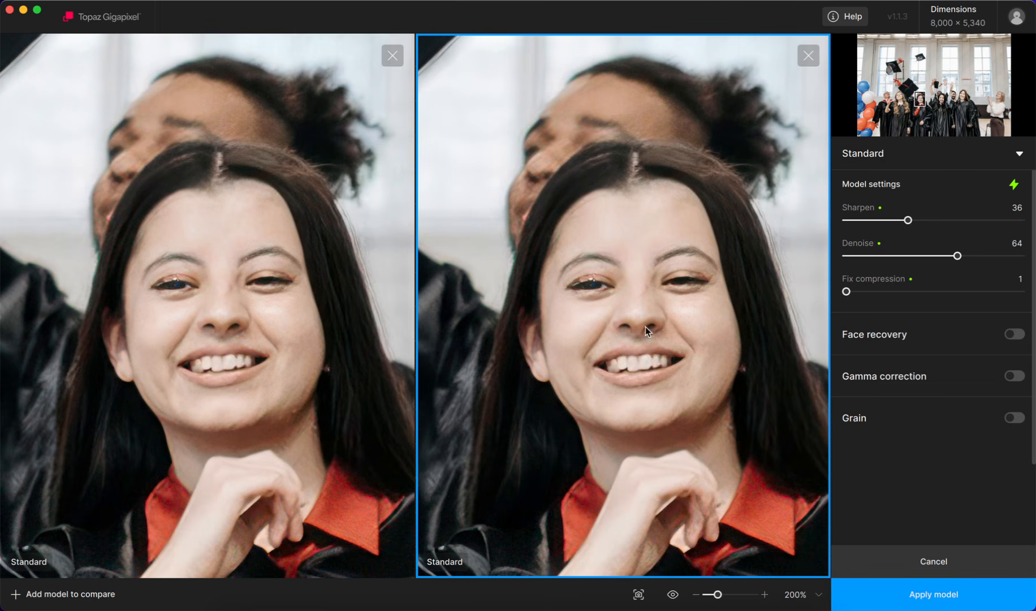
{"action": "left_click_drag", "start_coordinate": [907, 220], "coordinate": [947, 220]}
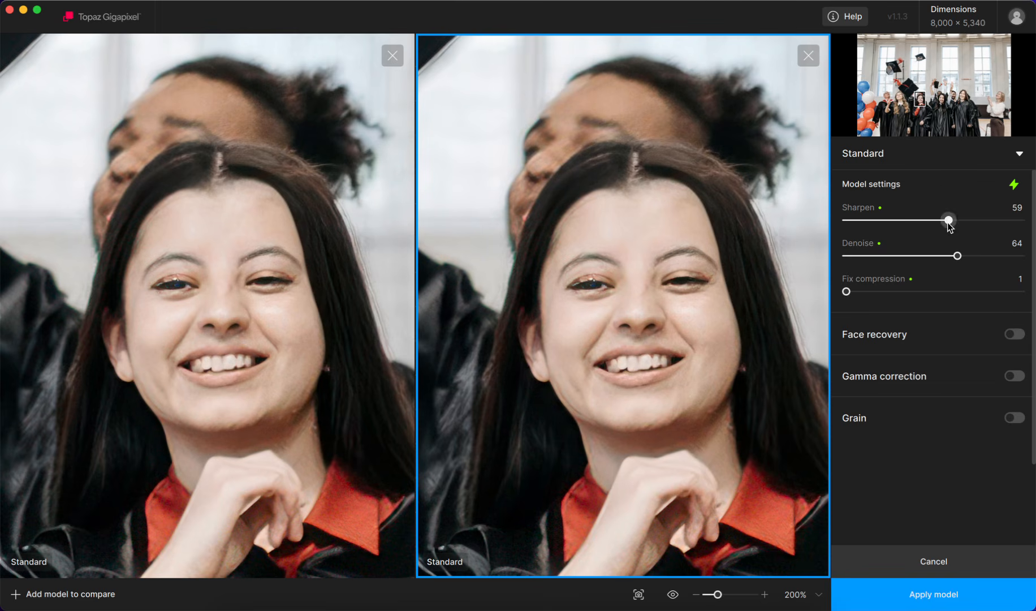
{"action": "left_click", "coordinate": [901, 291]}
{"action": "left_click", "coordinate": [883, 220]}
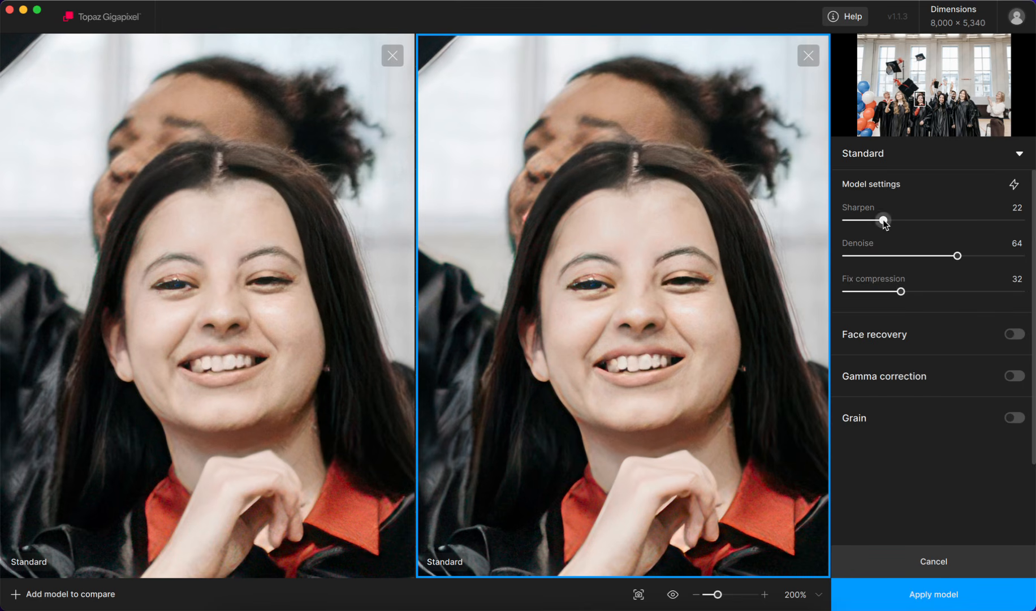
{"action": "left_click_drag", "start_coordinate": [901, 291], "coordinate": [877, 291]}
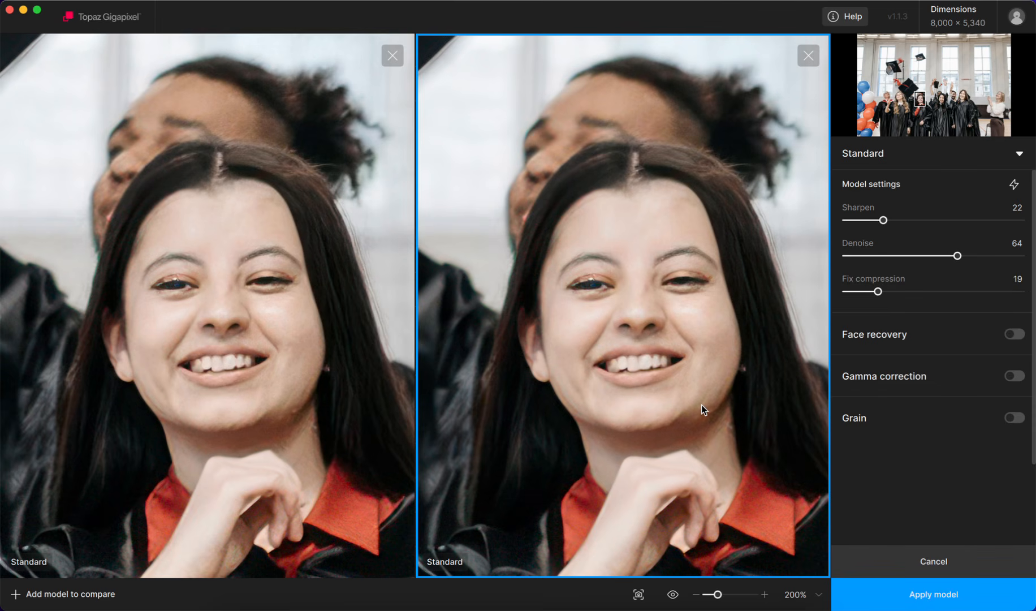
{"action": "left_click", "coordinate": [867, 584]}
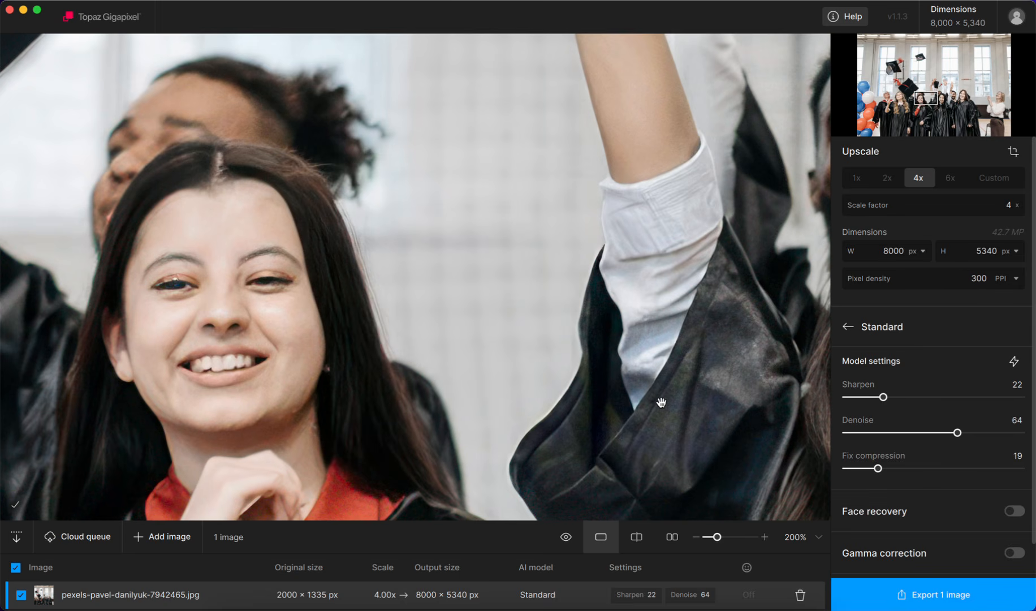
Compare the original with the enhanced photo around the red-shirted graduate, first by toggling the original, then with the split-view divider
{"action": "left_click", "coordinate": [565, 541]}
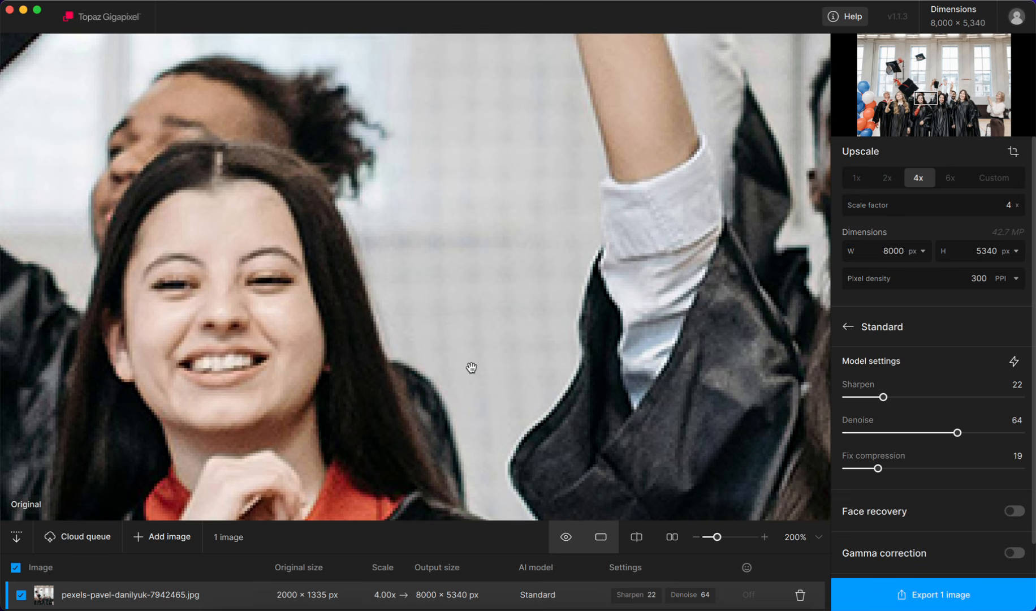
{"action": "left_click", "coordinate": [567, 537]}
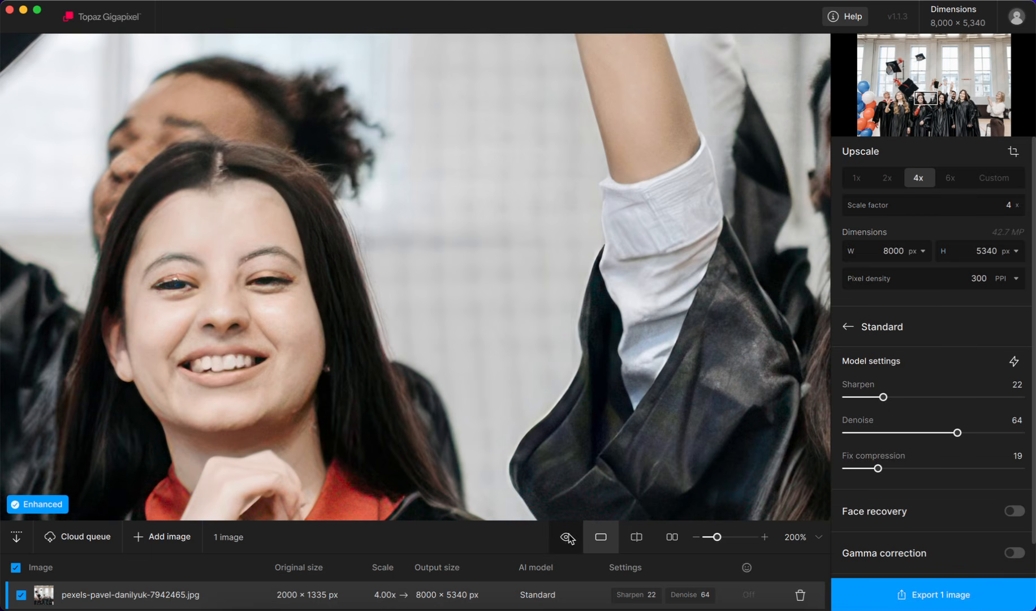
{"action": "left_click", "coordinate": [639, 540]}
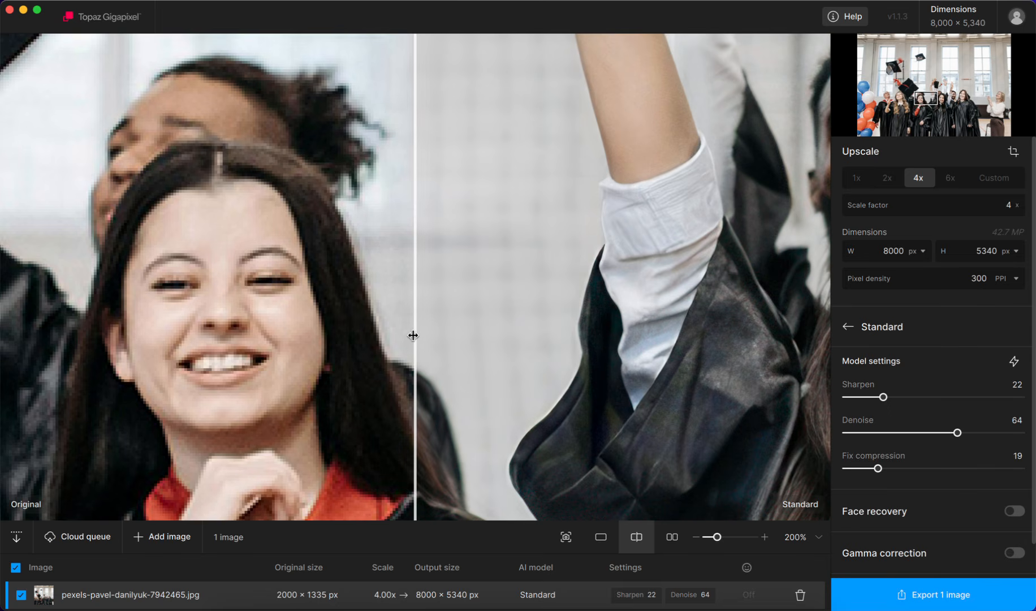
{"action": "left_click_drag", "start_coordinate": [413, 335], "coordinate": [88, 349]}
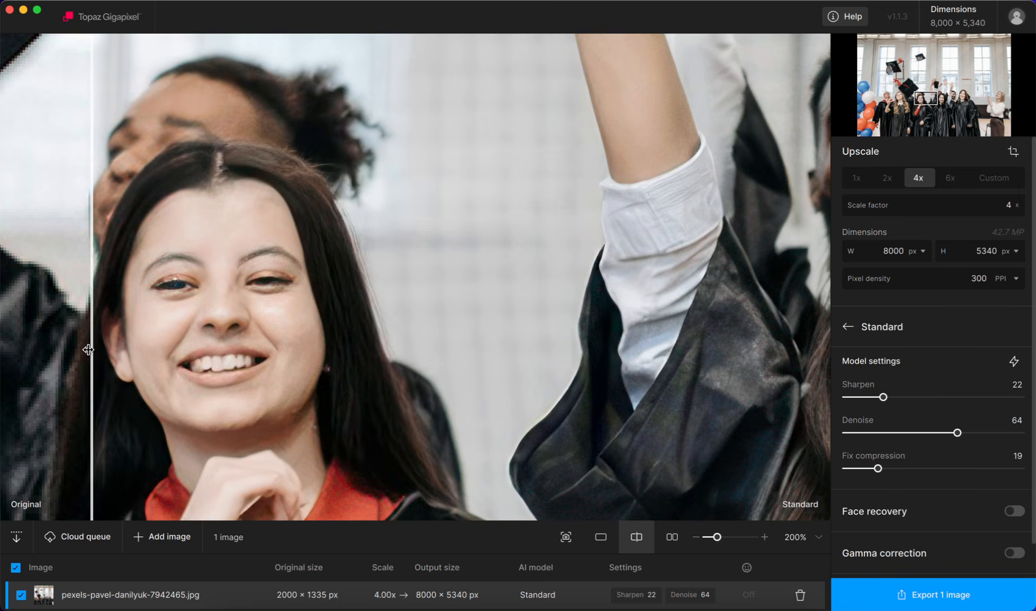
{"action": "left_click_drag", "start_coordinate": [501, 256], "coordinate": [904, 259]}
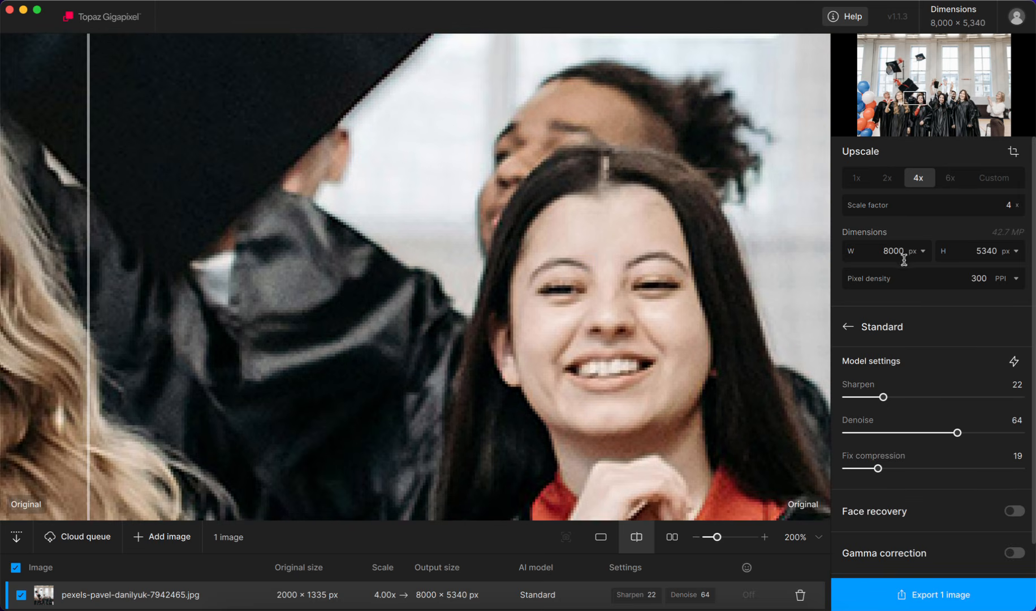
{"action": "left_click_drag", "start_coordinate": [91, 299], "coordinate": [384, 290]}
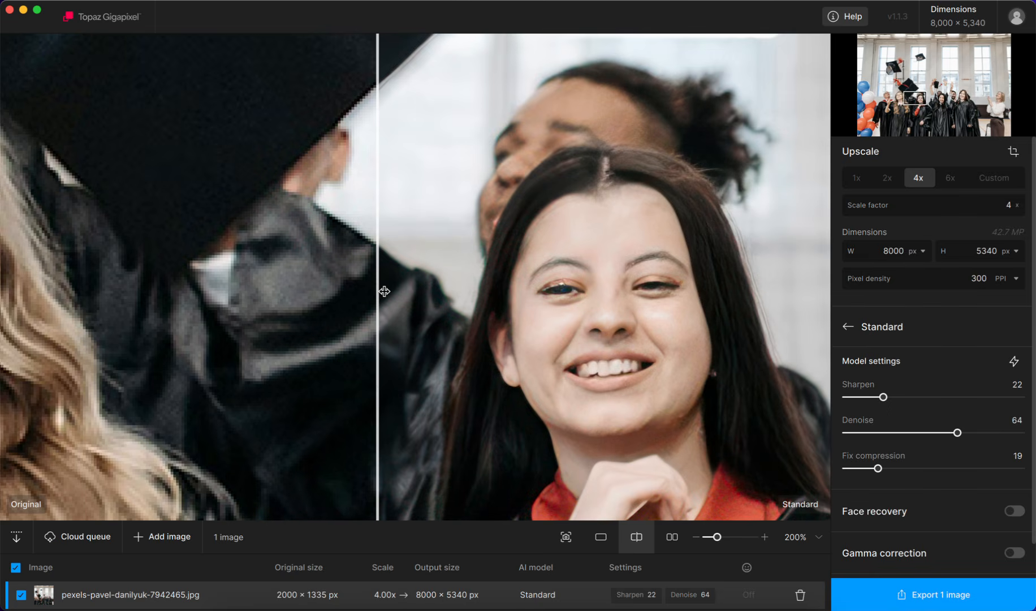
Show the original and enhanced photo side by side on the face of the long-haired graduate nearest the woman in white
{"action": "left_click", "coordinate": [672, 537]}
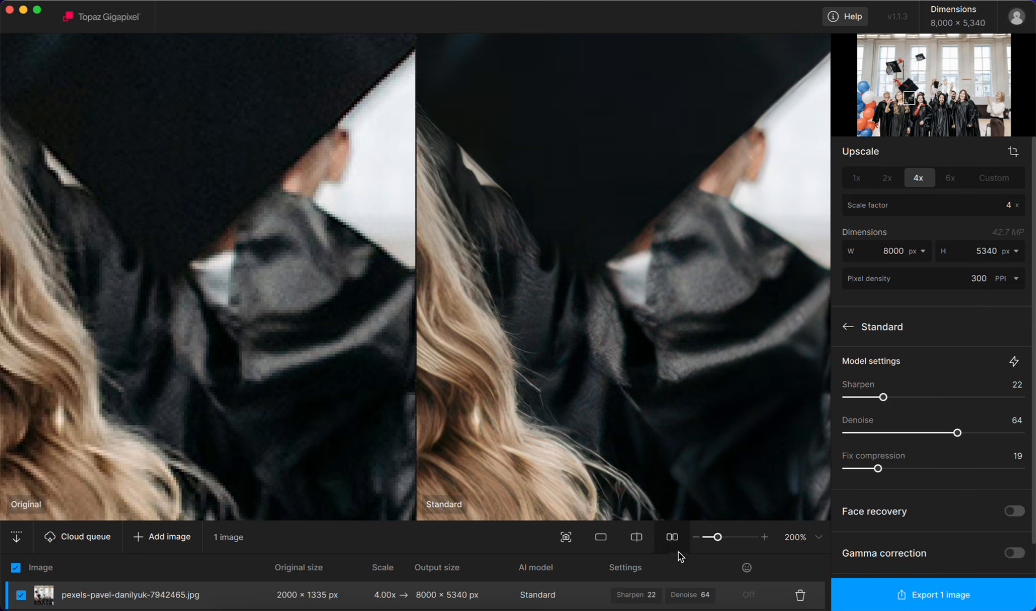
{"action": "left_click", "coordinate": [962, 94]}
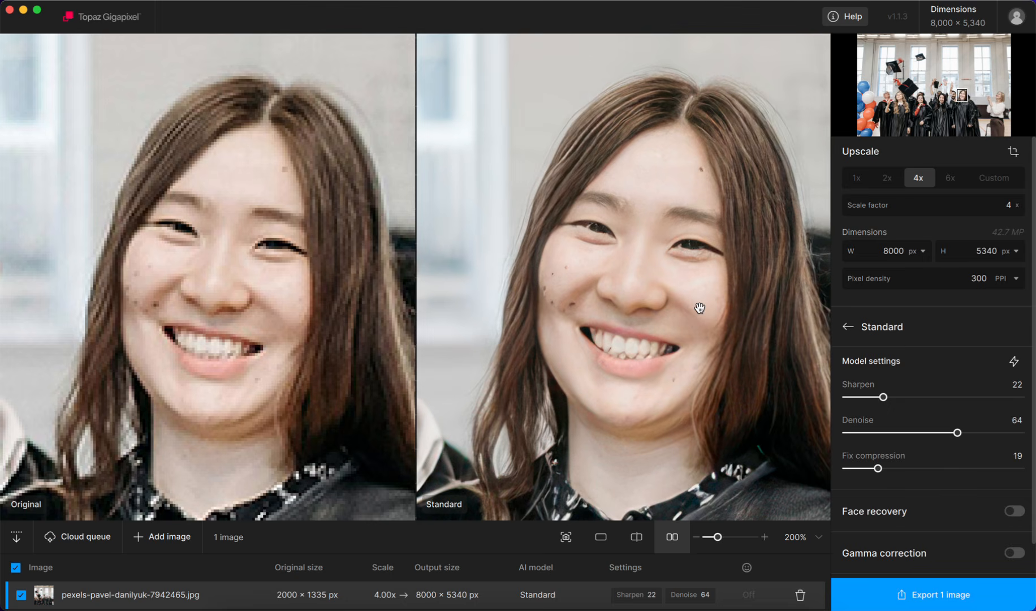
Turn on Face recovery for the photo
{"action": "scroll", "coordinate": [913, 335], "scroll_direction": "down", "scroll_amount": 1}
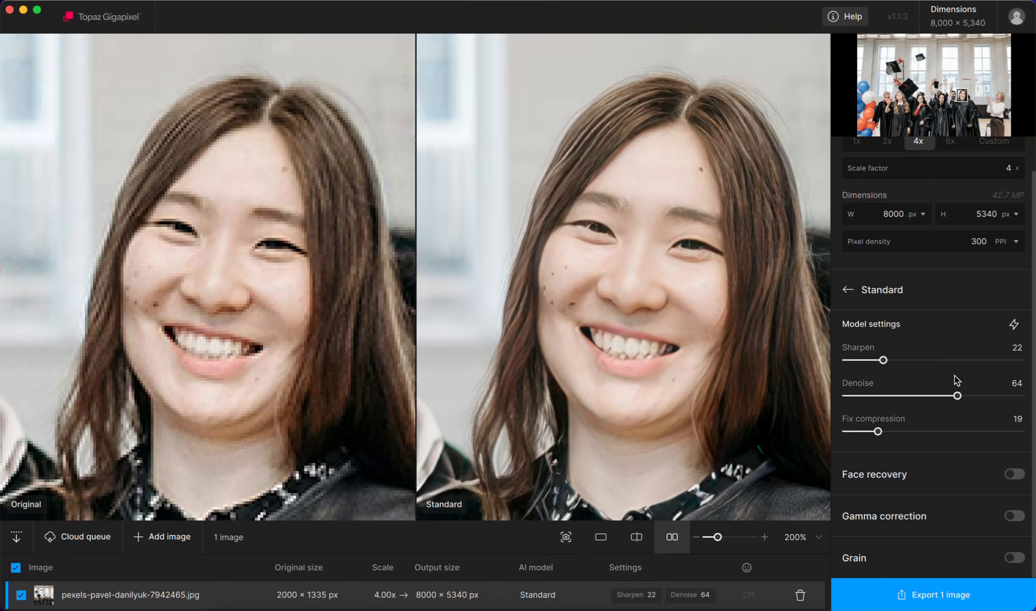
{"action": "left_click", "coordinate": [1014, 473]}
{"action": "scroll", "coordinate": [940, 460], "scroll_direction": "down", "scroll_amount": 4}
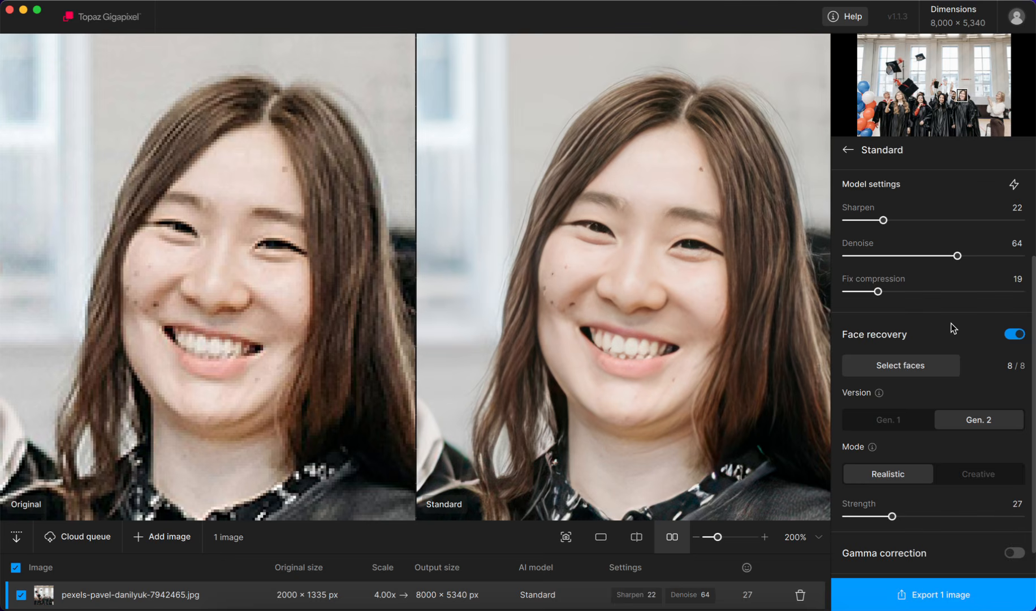
Choose the faces to recover, leaving out the two partly hidden graduates in the back row, and apply the selection
{"action": "left_click", "coordinate": [899, 370]}
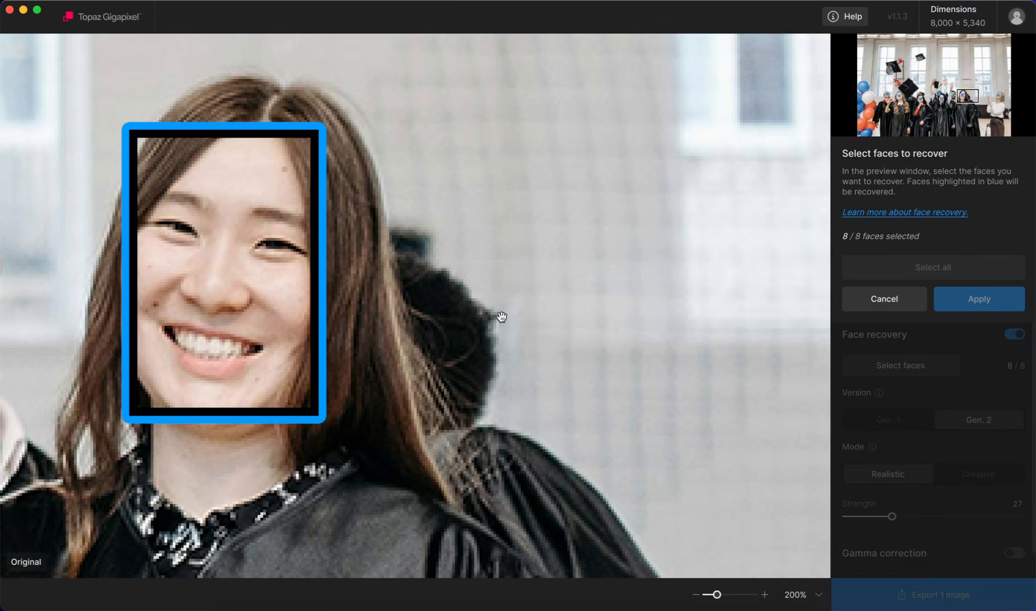
{"action": "left_click_drag", "start_coordinate": [505, 288], "coordinate": [624, 291]}
{"action": "scroll", "coordinate": [624, 291], "scroll_direction": "down", "scroll_amount": 5}
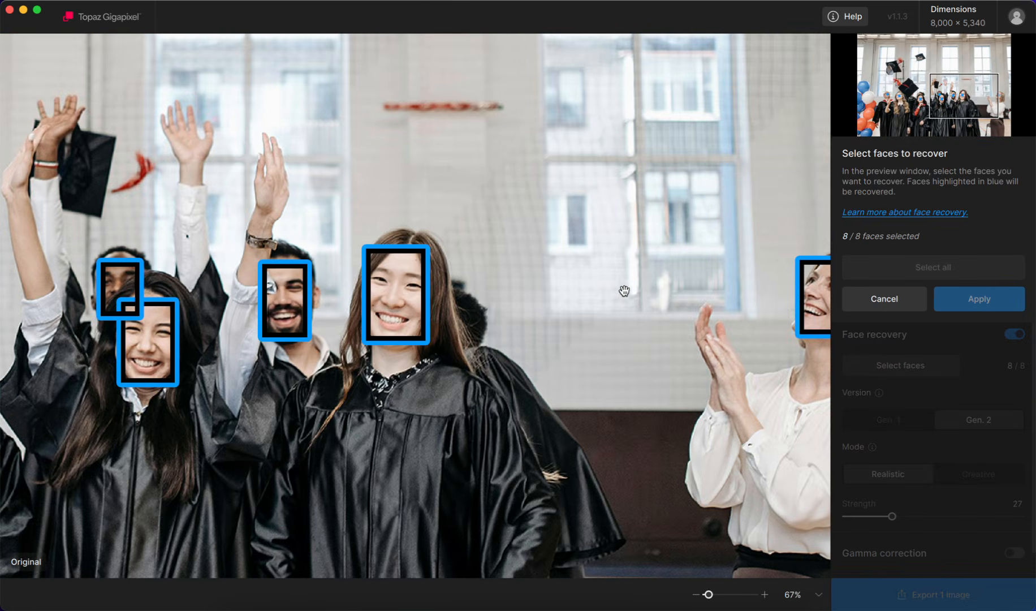
{"action": "left_click_drag", "start_coordinate": [298, 300], "coordinate": [522, 321]}
{"action": "scroll", "coordinate": [505, 300], "scroll_direction": "down", "scroll_amount": 2}
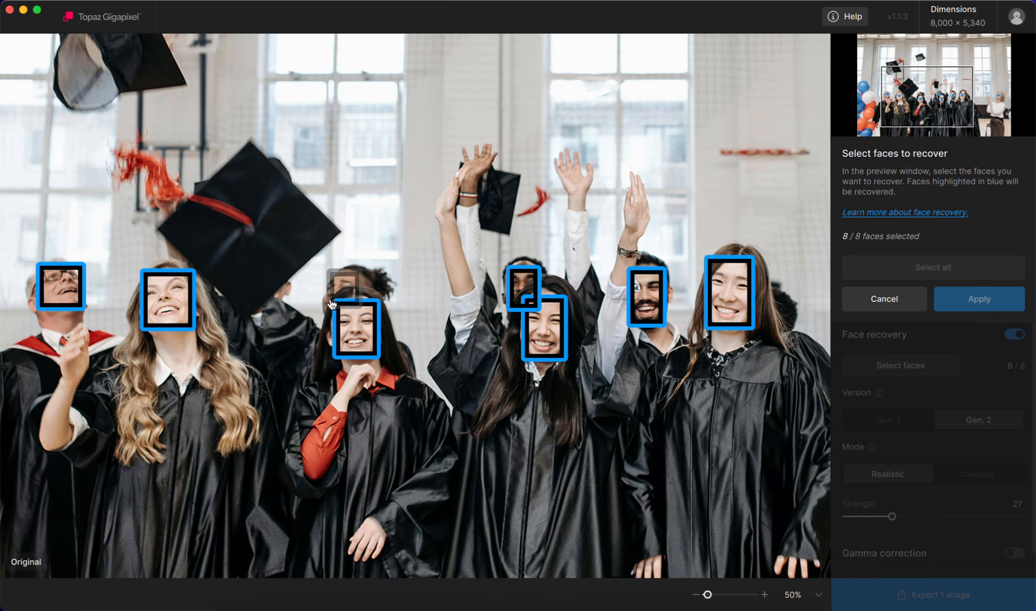
{"action": "left_click", "coordinate": [359, 290]}
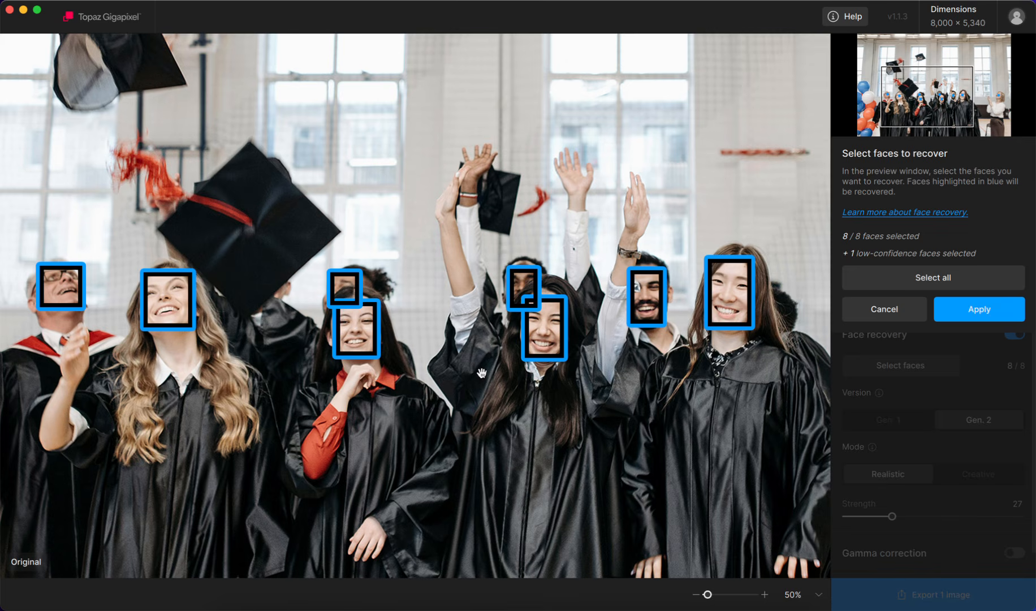
{"action": "left_click", "coordinate": [336, 293]}
{"action": "left_click", "coordinate": [529, 289]}
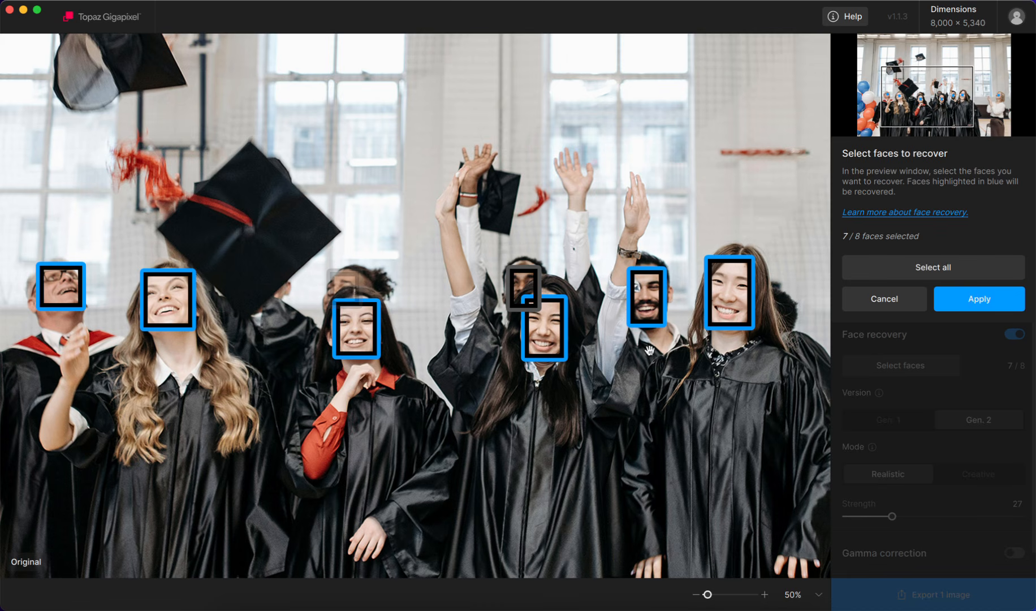
{"action": "left_click", "coordinate": [991, 300]}
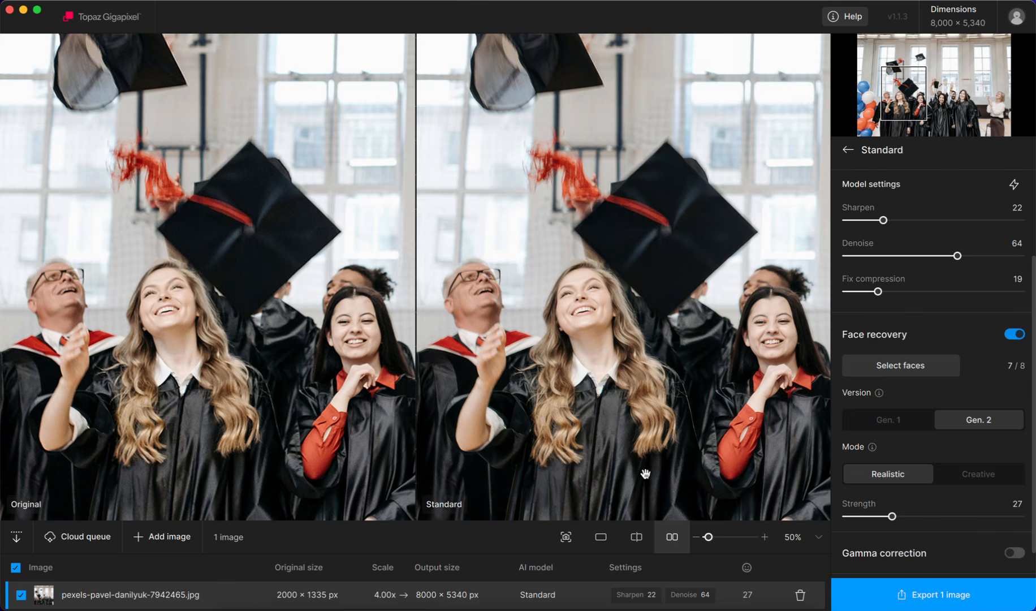
Compare the blonde graduate at 200%, set Realistic face recovery Strength to 60, check the woman in white, and settle Strength at 54
{"action": "key", "text": "super+equal"}
{"action": "key", "text": "super+equal"}
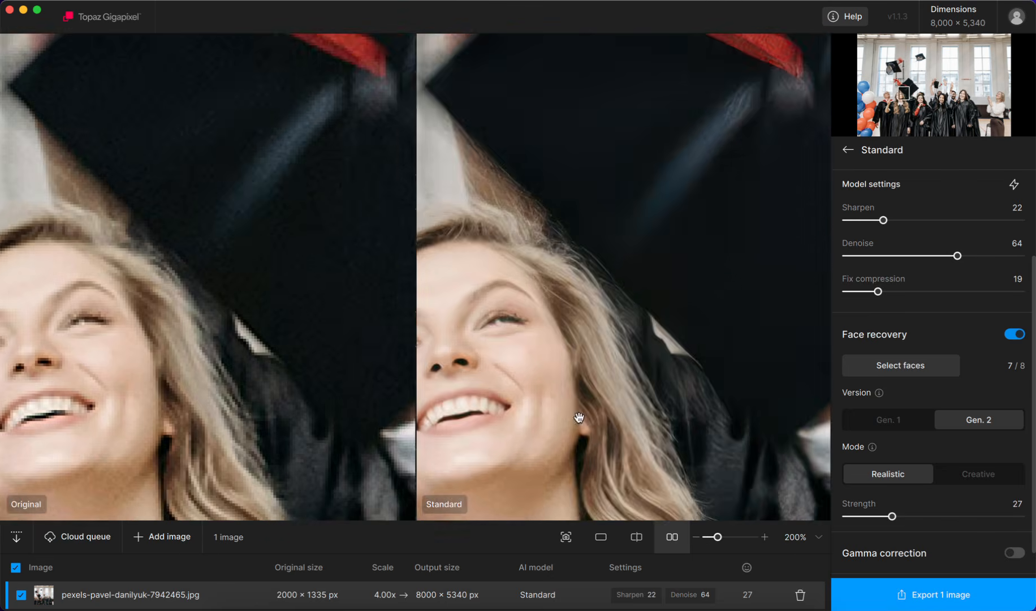
{"action": "left_click_drag", "start_coordinate": [579, 418], "coordinate": [739, 266]}
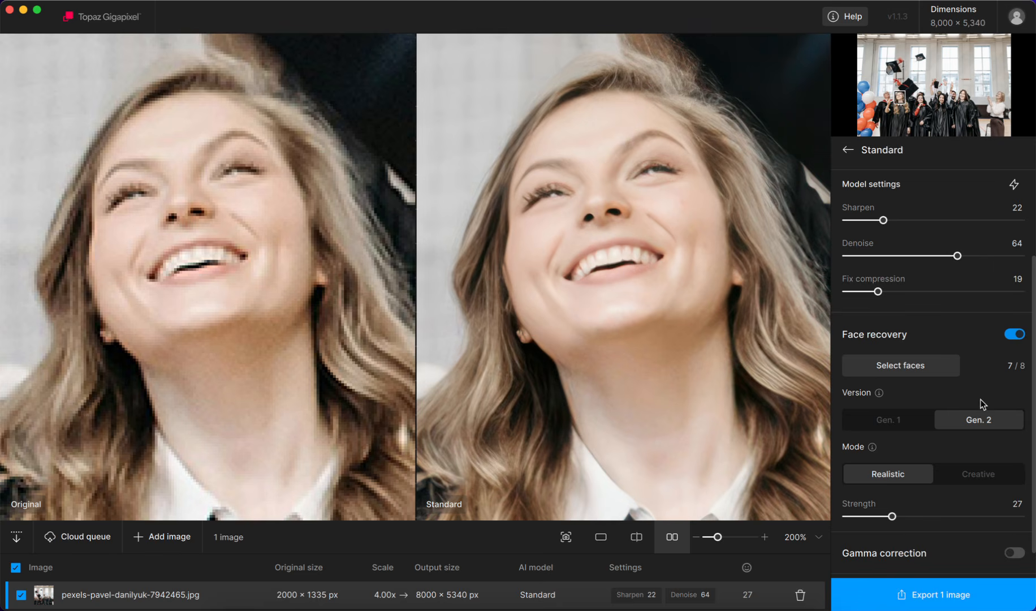
{"action": "scroll", "coordinate": [981, 403], "scroll_direction": "down", "scroll_amount": 2}
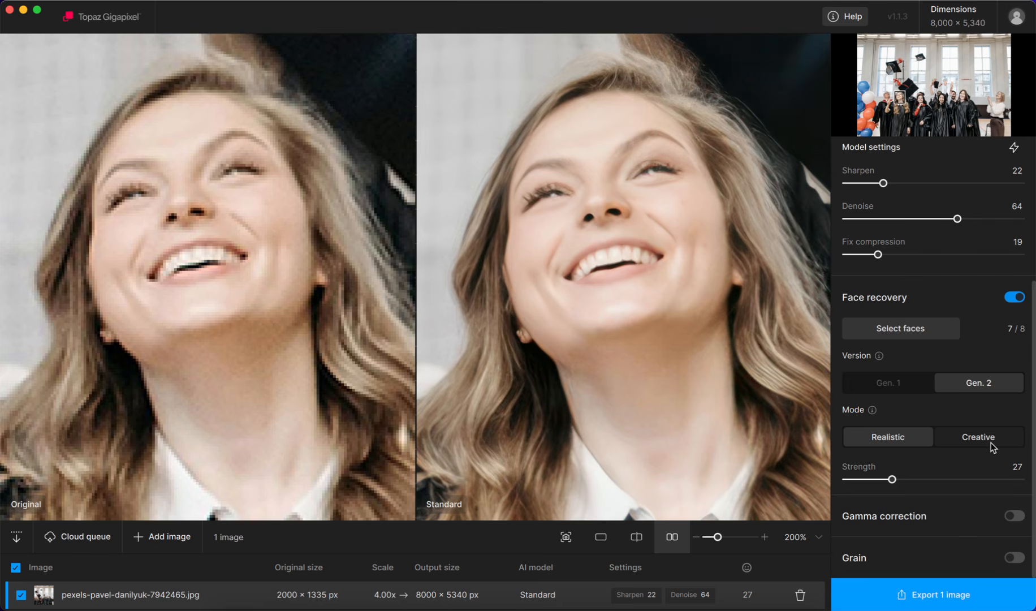
{"action": "left_click", "coordinate": [882, 441]}
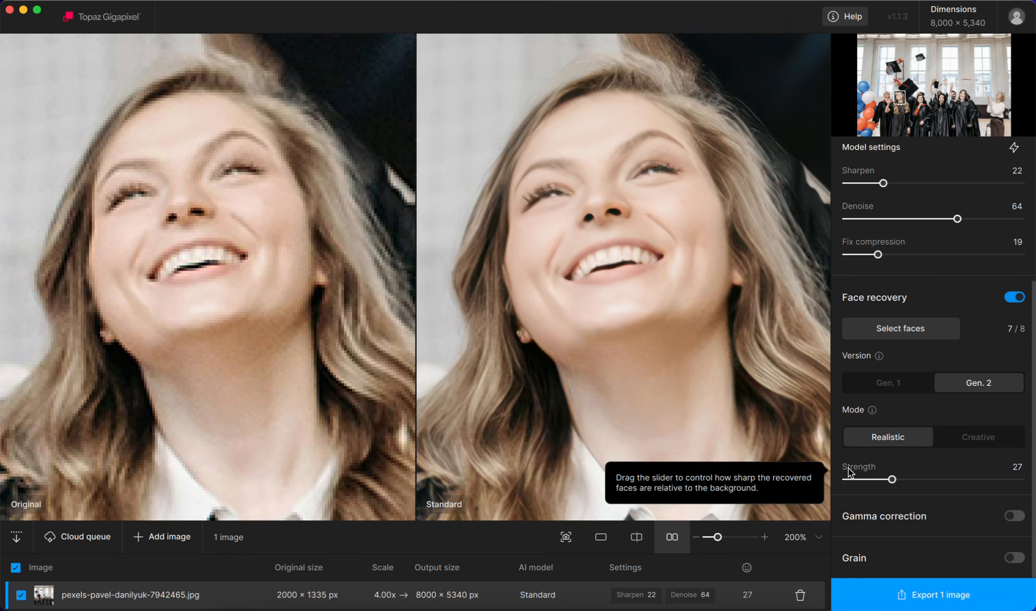
{"action": "left_click_drag", "start_coordinate": [892, 479], "coordinate": [952, 480]}
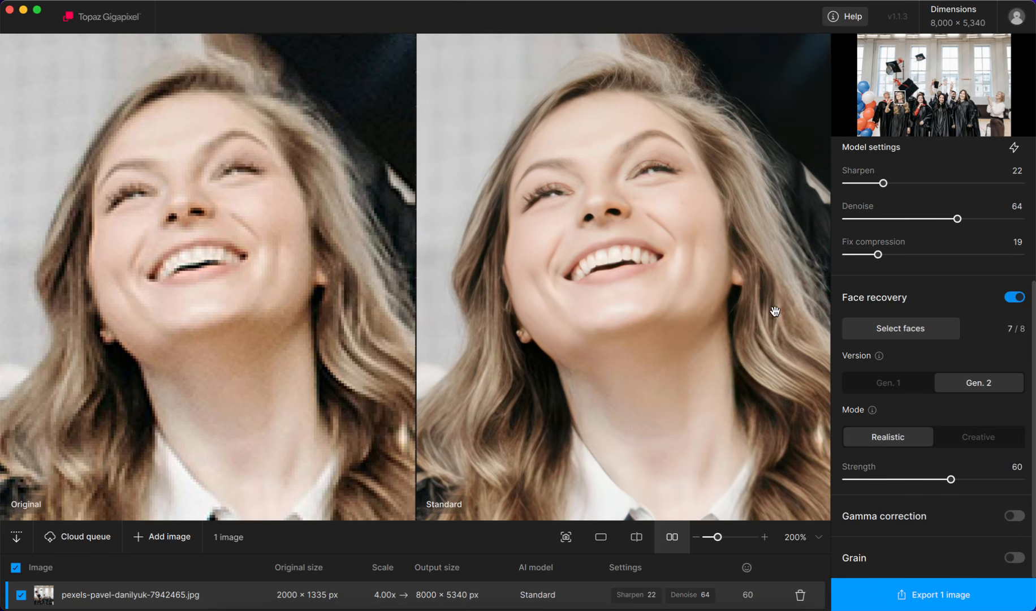
{"action": "left_click", "coordinate": [996, 97]}
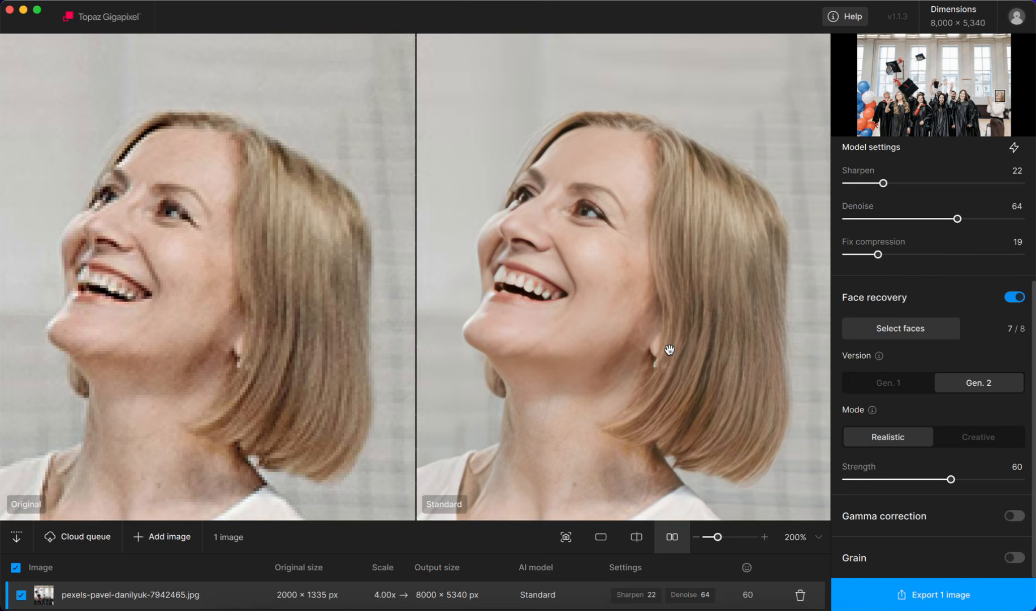
{"action": "left_click_drag", "start_coordinate": [951, 479], "coordinate": [939, 479]}
Start exporting the image and clear the filename prefix
{"action": "mouse_move", "coordinate": [629, 605]}
{"action": "left_click", "coordinate": [968, 594]}
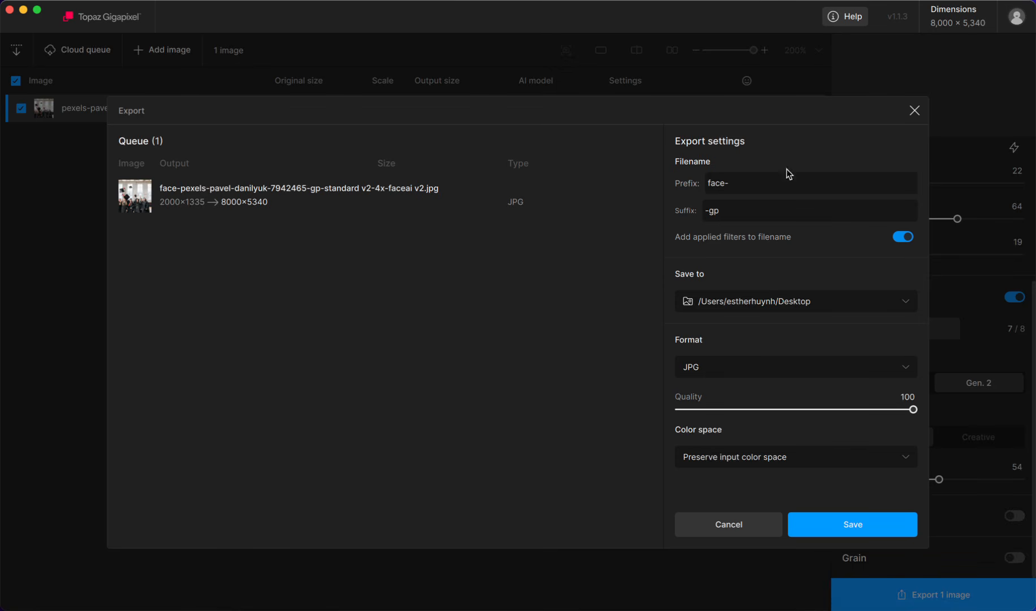
{"action": "double_click", "coordinate": [707, 186]}
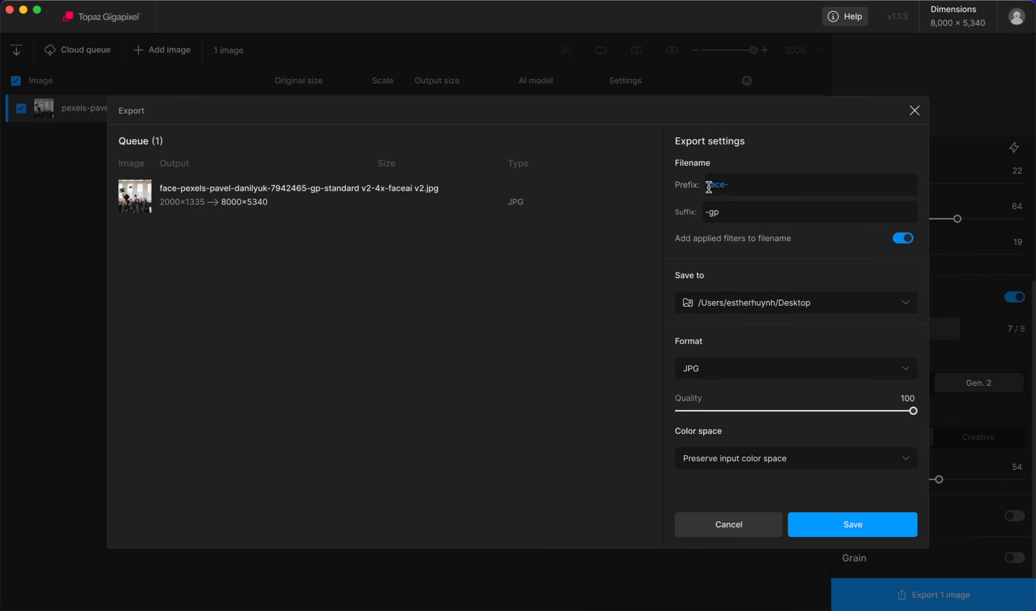
{"action": "left_click_drag", "start_coordinate": [745, 189], "coordinate": [654, 194]}
{"action": "key", "text": "BackSpace"}
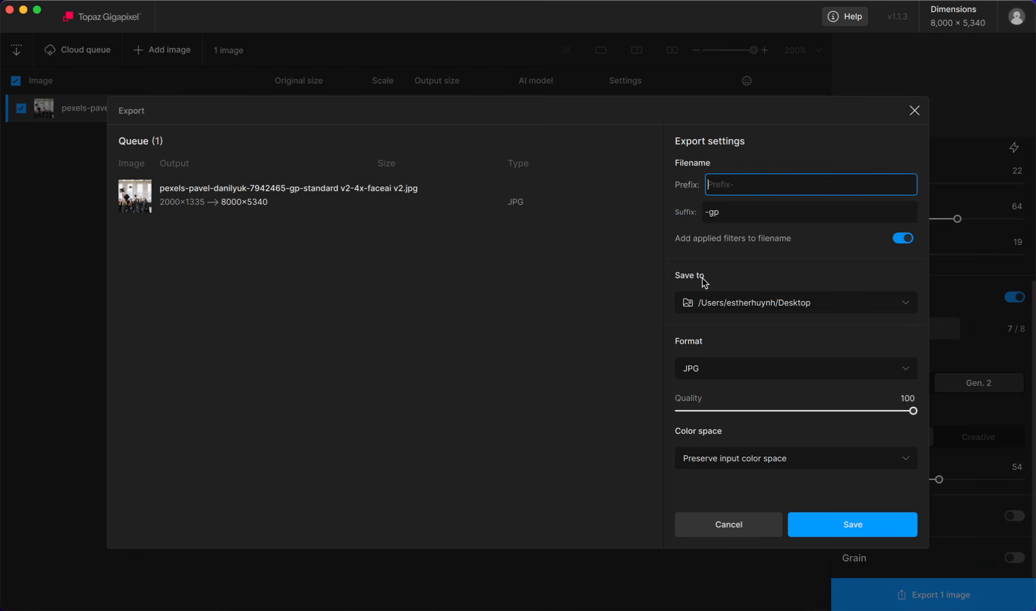
Review the format and color space options, keep JPG and Preserve input color space, and save the export to the Desktop
{"action": "left_click", "coordinate": [780, 369]}
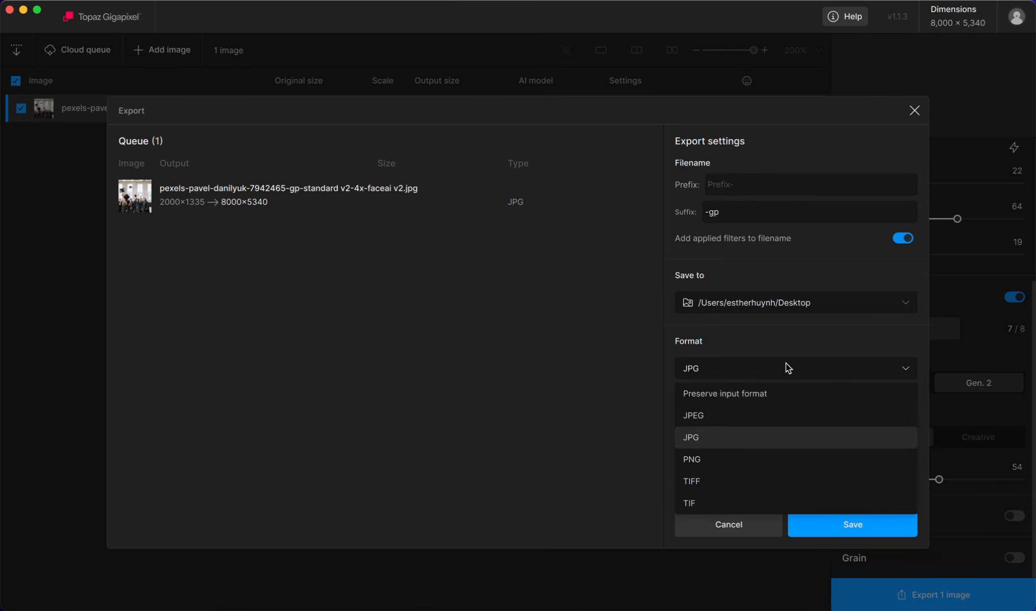
{"action": "left_click", "coordinate": [785, 363]}
{"action": "left_click", "coordinate": [797, 463]}
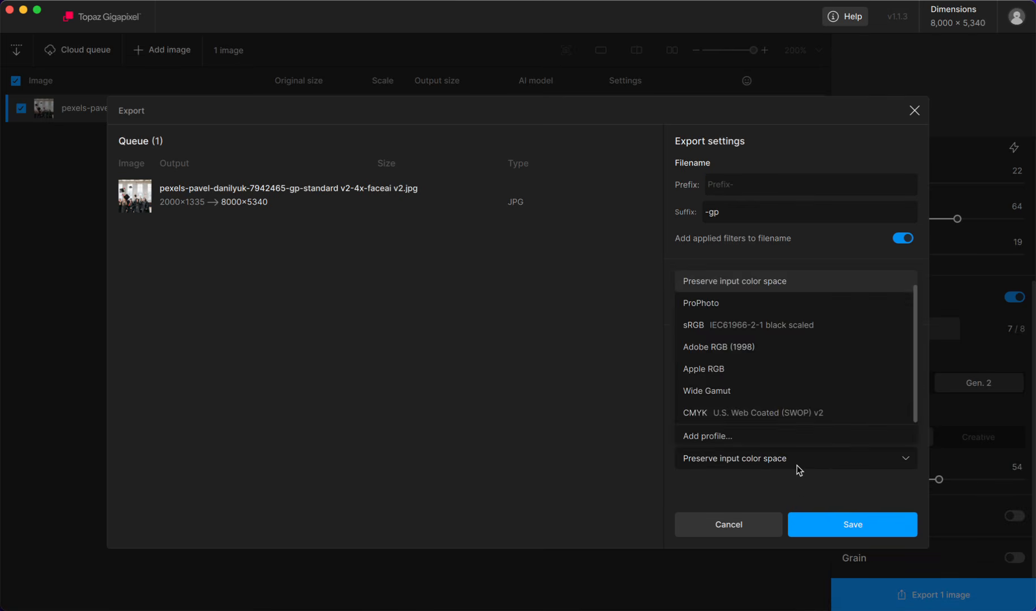
{"action": "scroll", "coordinate": [792, 387], "scroll_direction": "down", "scroll_amount": 1}
{"action": "left_click", "coordinate": [814, 490]}
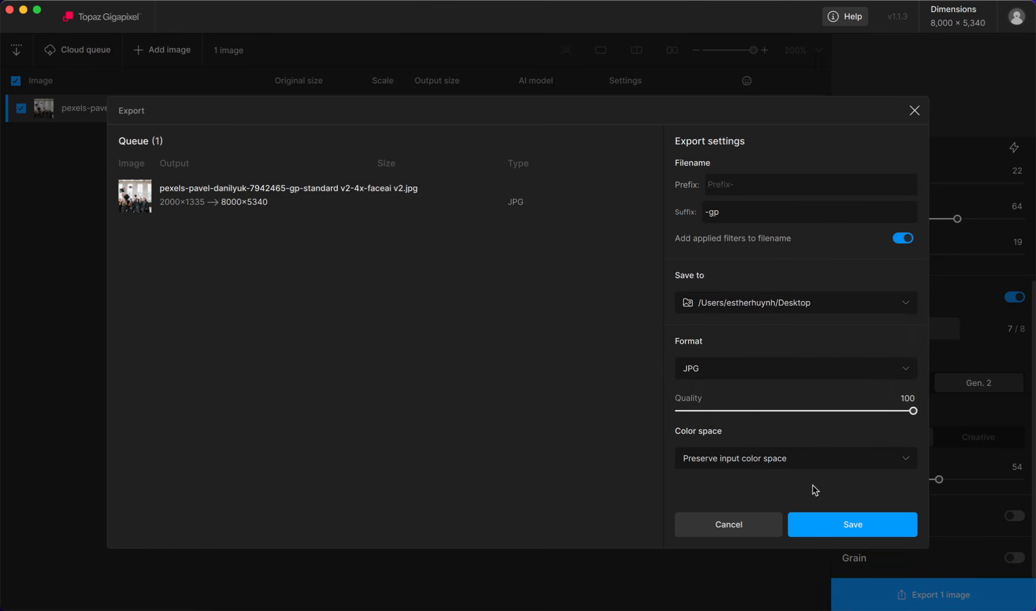
{"action": "left_click", "coordinate": [836, 528]}
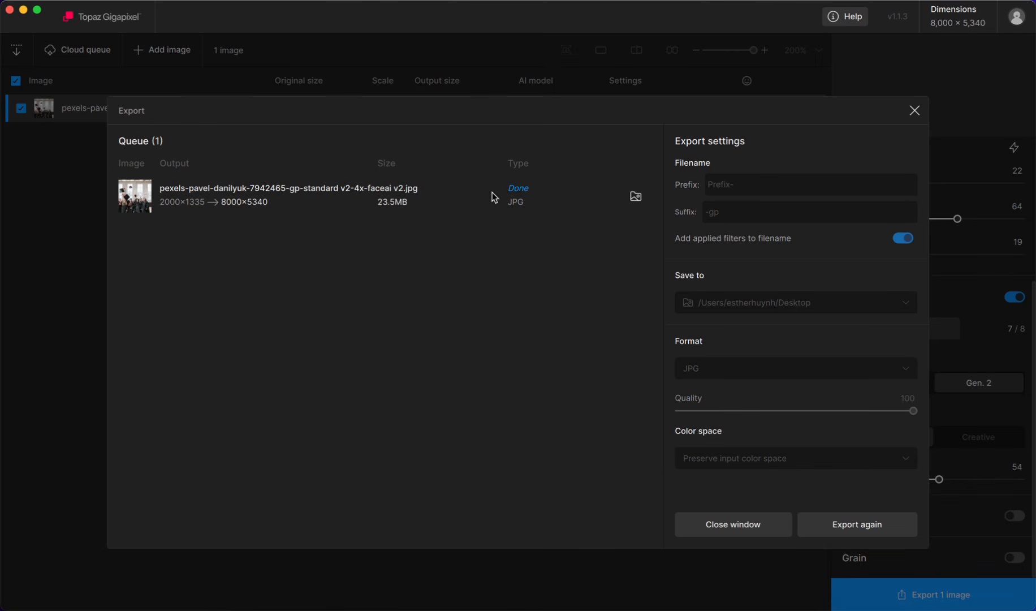
Show the exported photo in its Desktop folder in Finder, close that folder window, and close the export window
{"action": "left_click", "coordinate": [636, 196]}
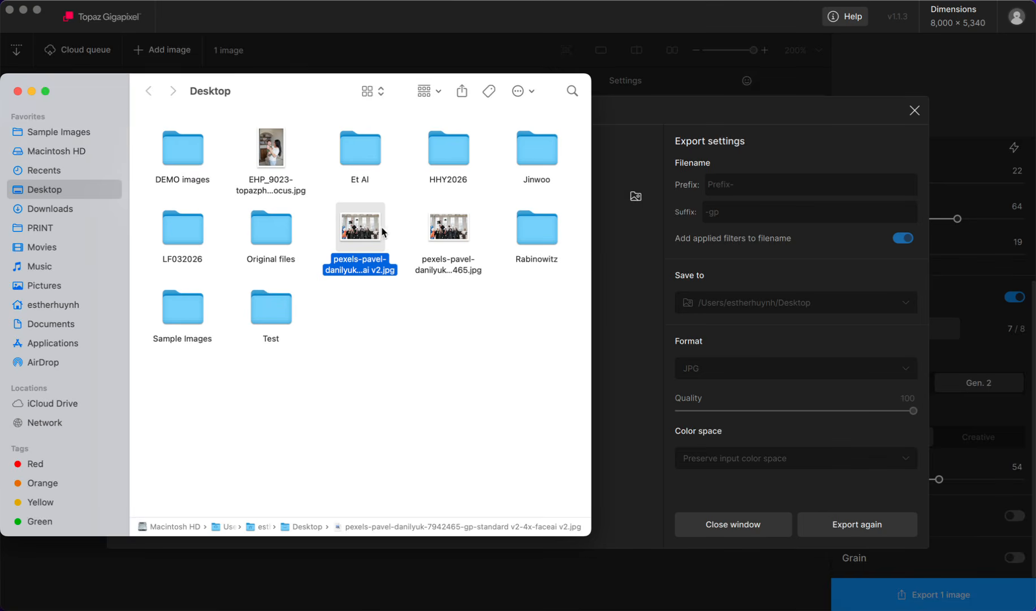
{"action": "left_click", "coordinate": [18, 92]}
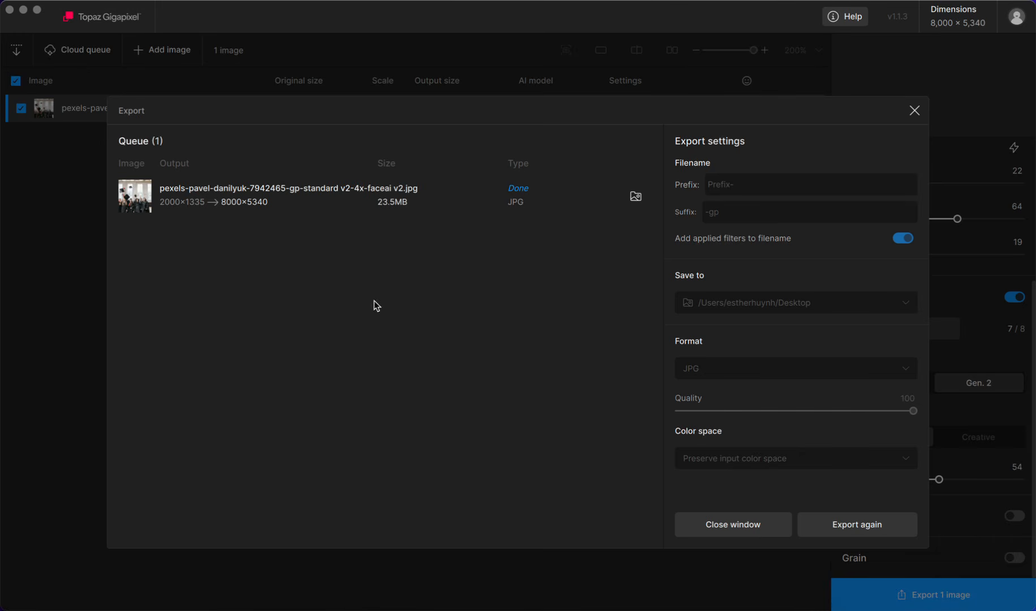
{"action": "left_click", "coordinate": [736, 527]}
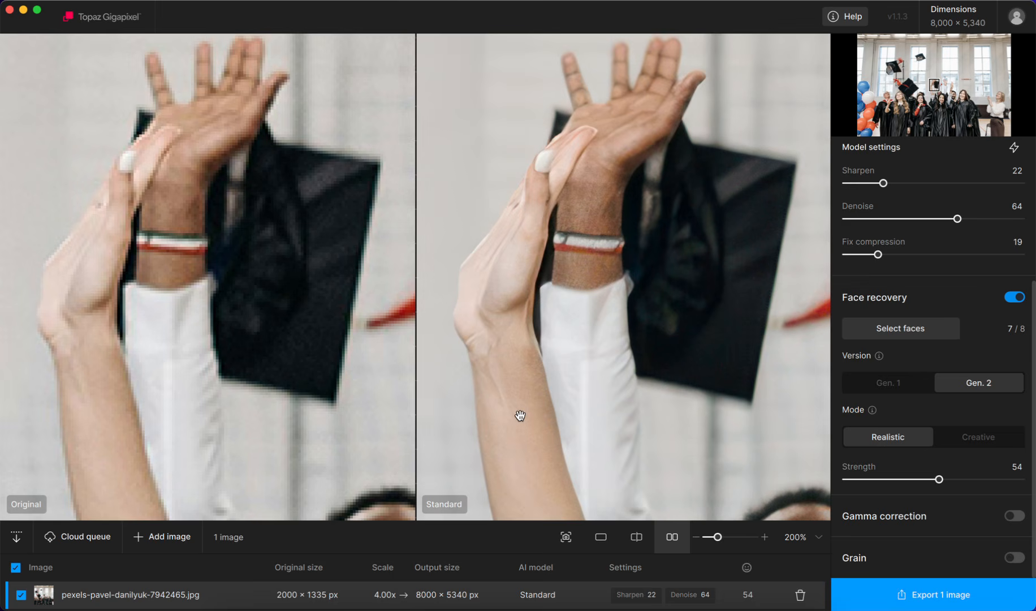